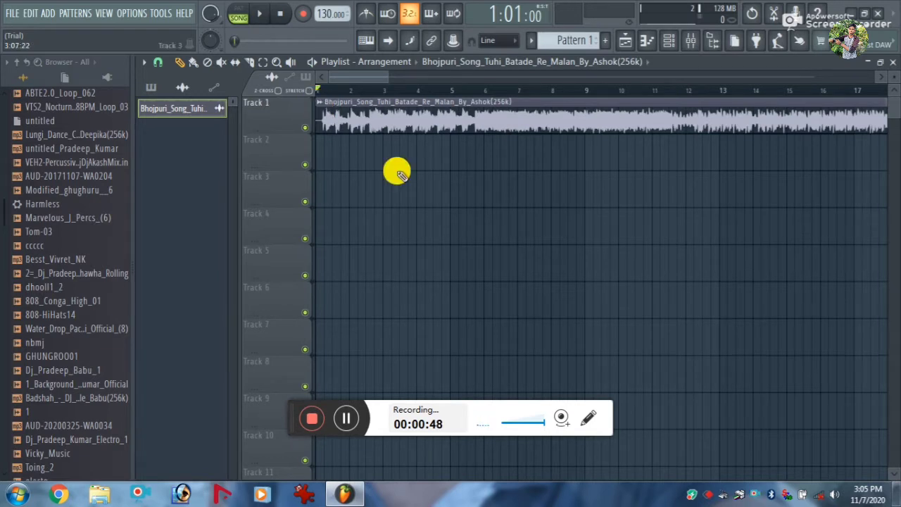
- Detect the tempo of the song clip on Track 1 using the 75 to 150 BPM range and apply it to the project
right_click(323, 106)
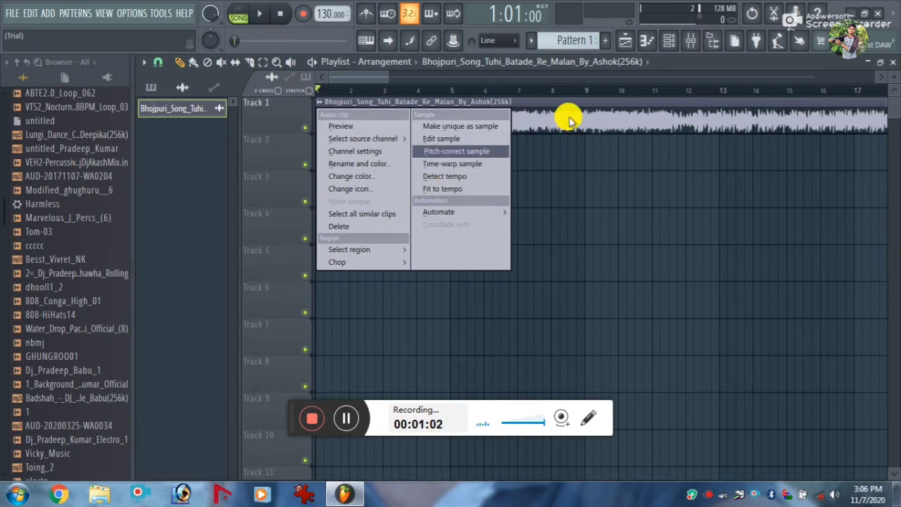
left_click(430, 176)
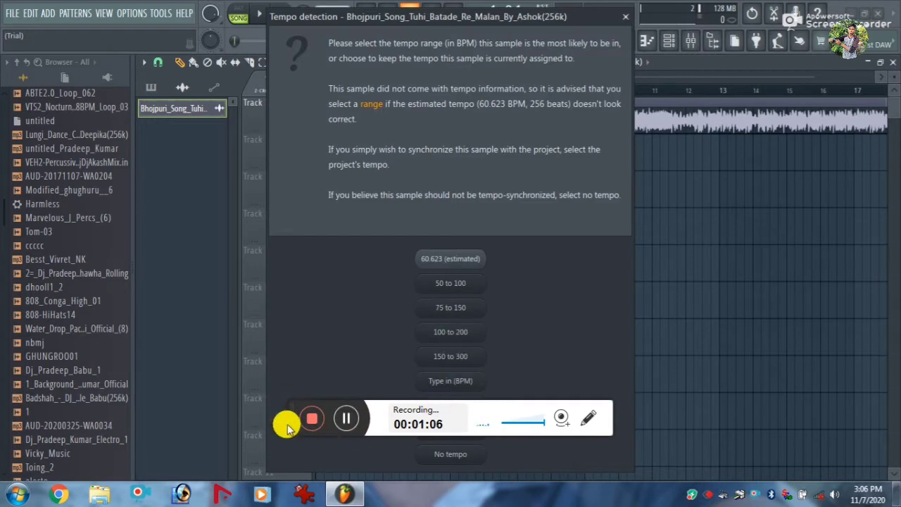
left_click_drag(289, 416, 584, 467)
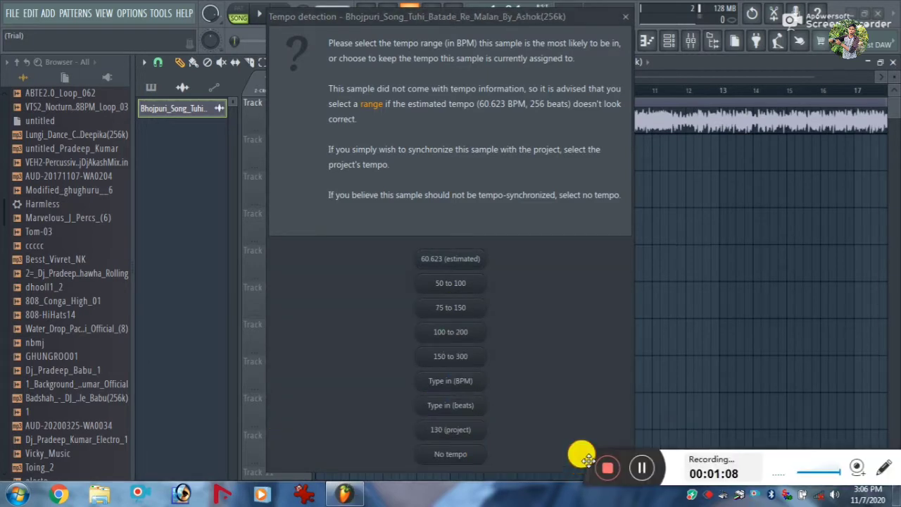
left_click(452, 312)
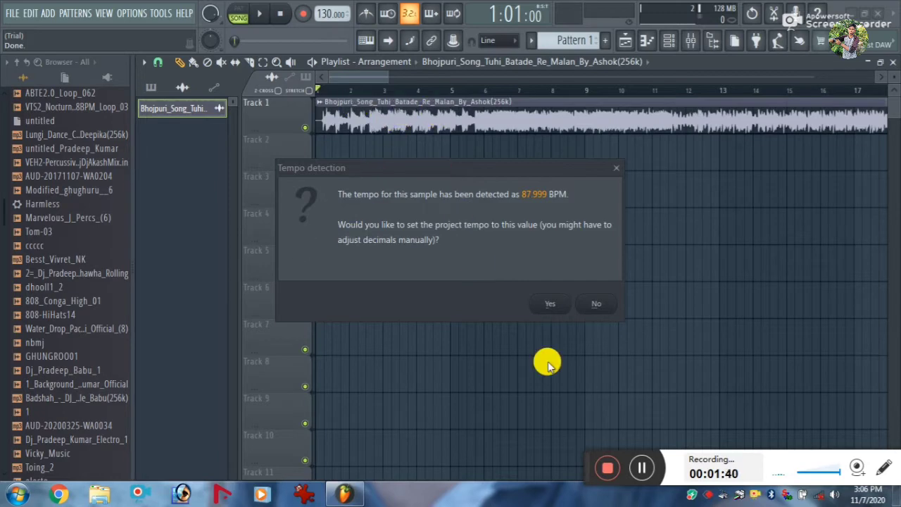
left_click(552, 304)
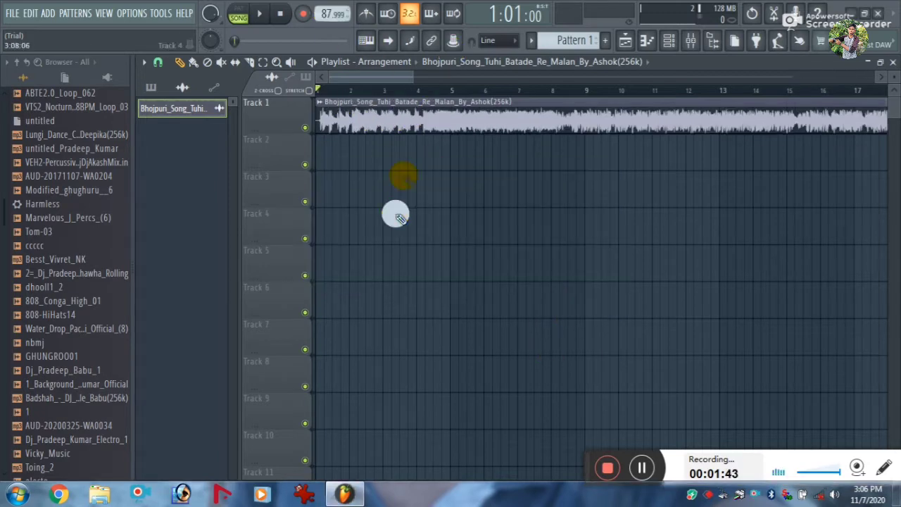
- Play the song from bar 3 and position the playhead at bar 4 to find where the main beat comes in
scroll(385, 92, "up", 4)
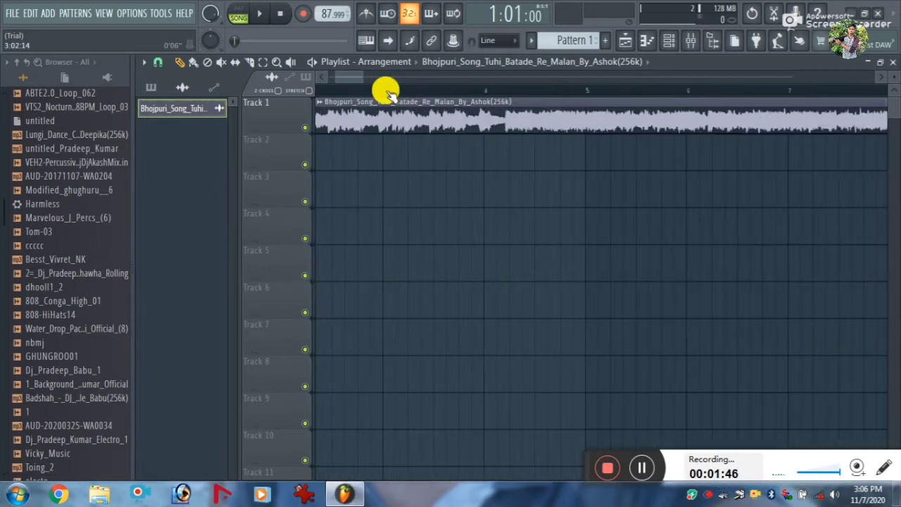
scroll(386, 91, "down", 4)
left_click(386, 92)
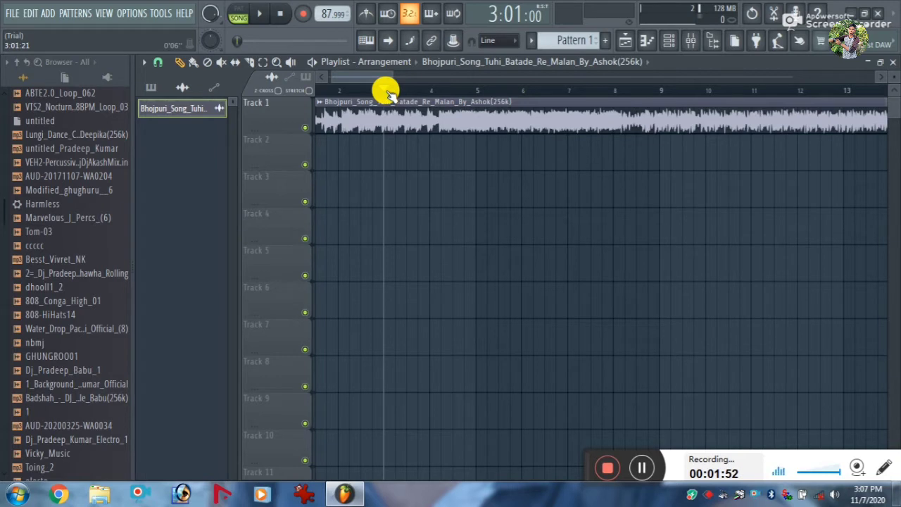
key("space")
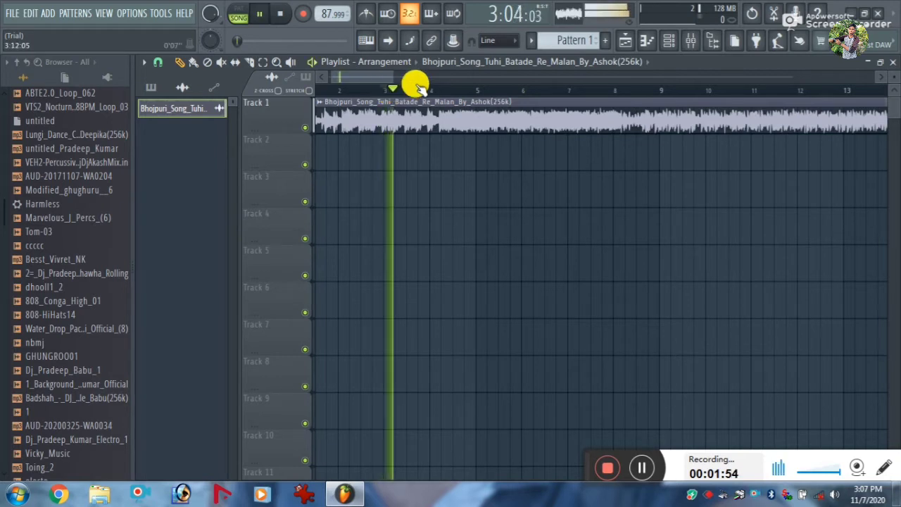
left_click(437, 91)
key("space")
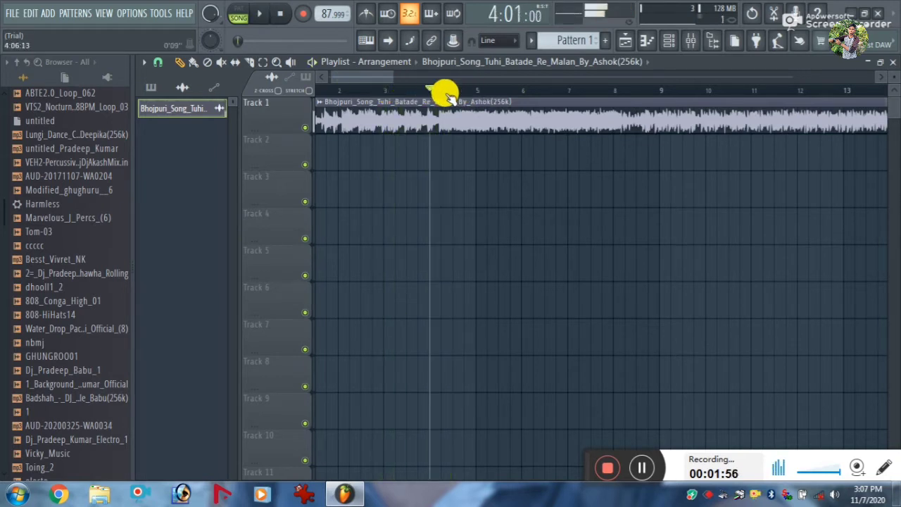
- Shift the song clip on Track 1 to the right so its main beat starts exactly on bar 5
scroll(447, 96, "up", 3)
scroll(445, 94, "up", 4)
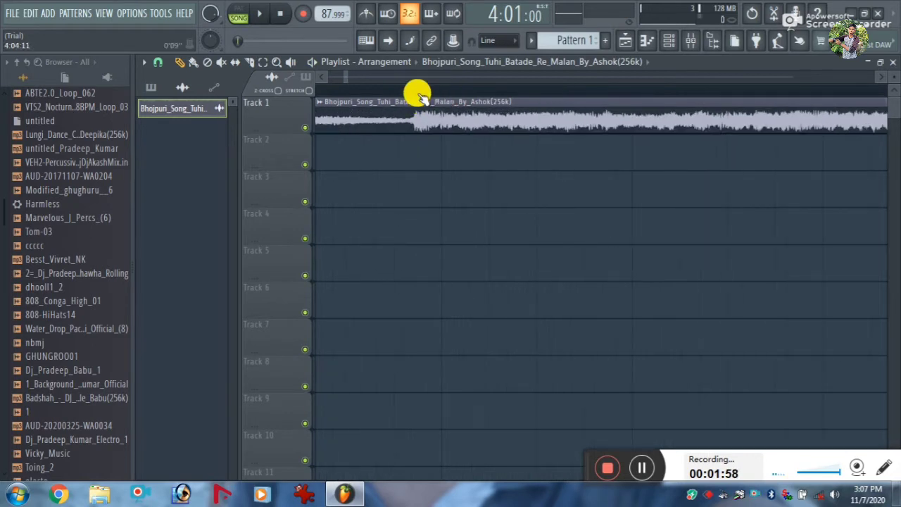
scroll(421, 96, "down", 5)
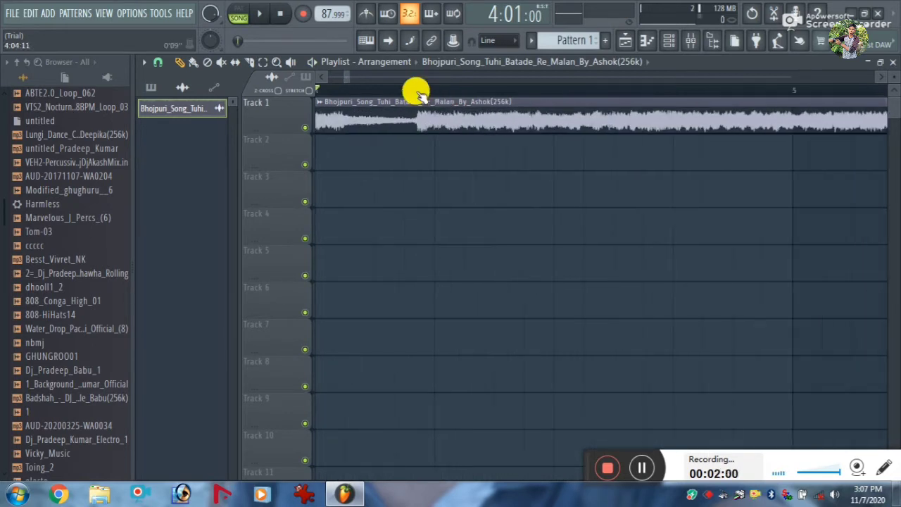
left_click_drag(422, 114, 437, 129)
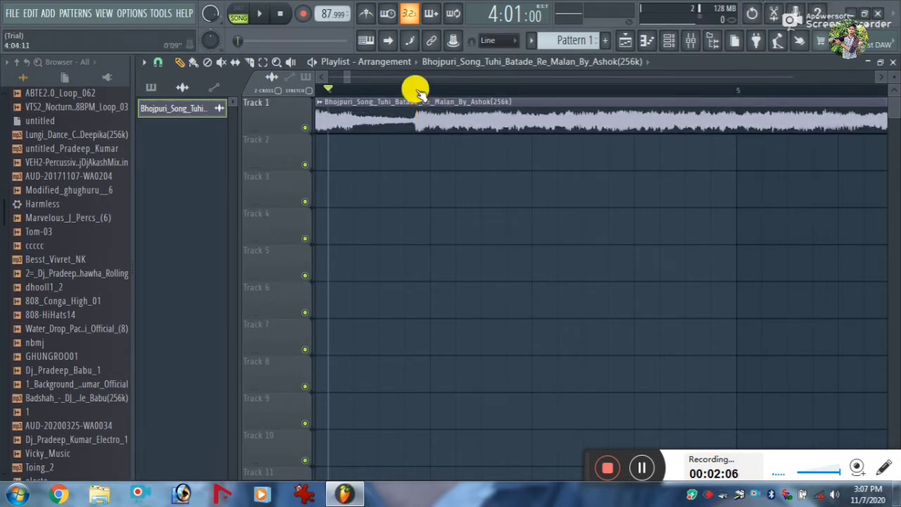
scroll(421, 94, "up", 3)
left_click_drag(434, 127, 796, 118)
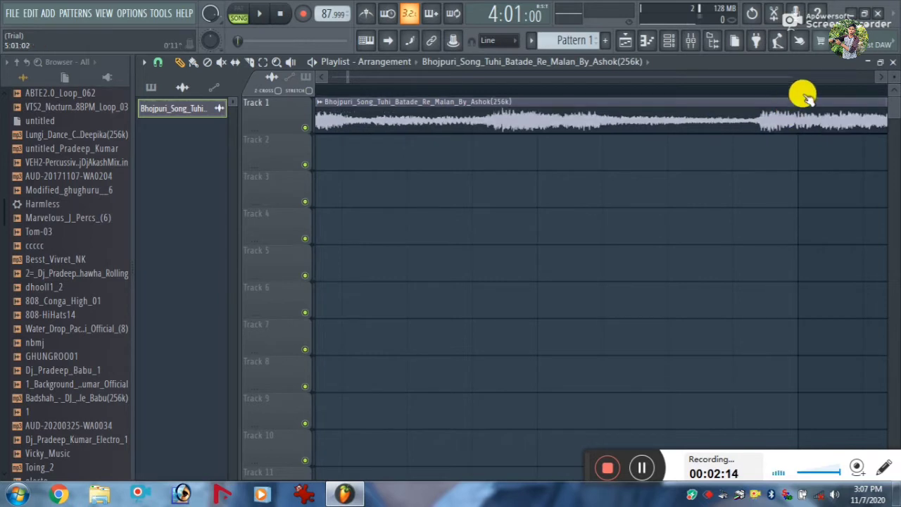
left_click_drag(734, 117, 798, 116)
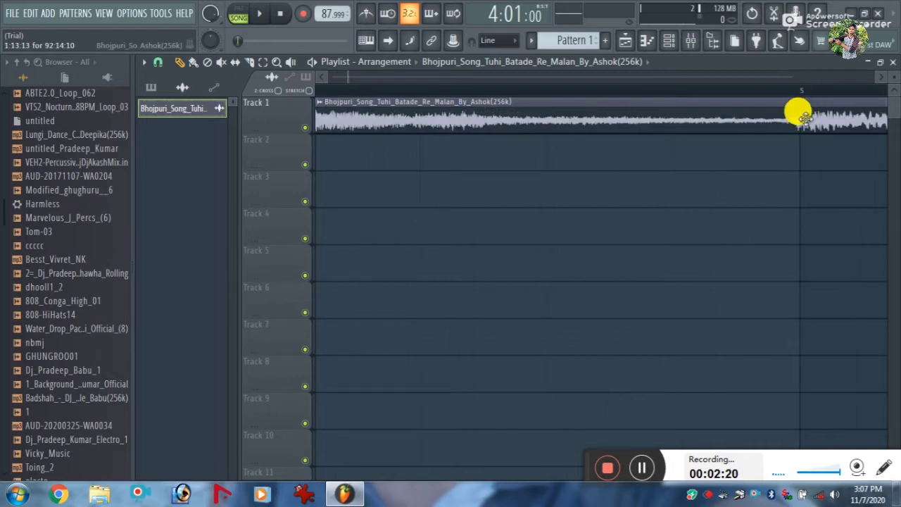
scroll(813, 97, "down", 4)
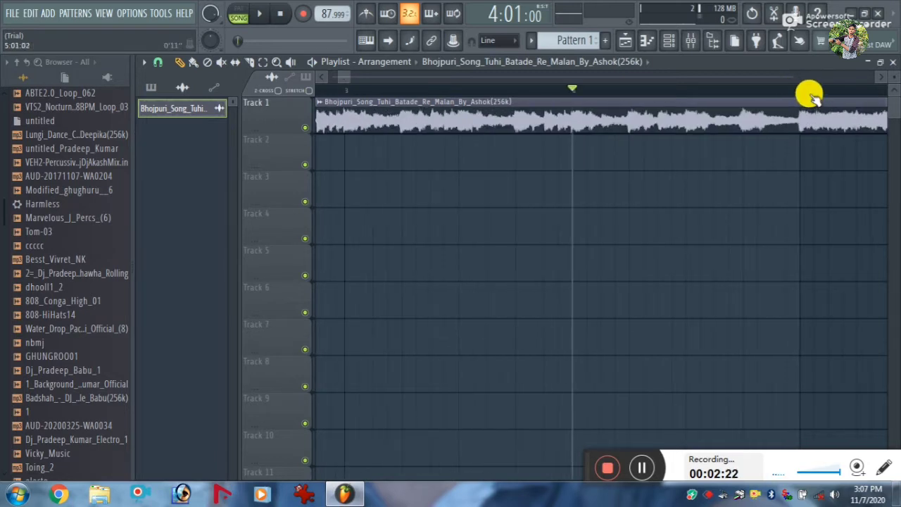
- Play the song from just after bar 4 to check how the beat lines up with bar 5
scroll(810, 97, "down", 2)
left_click(777, 90)
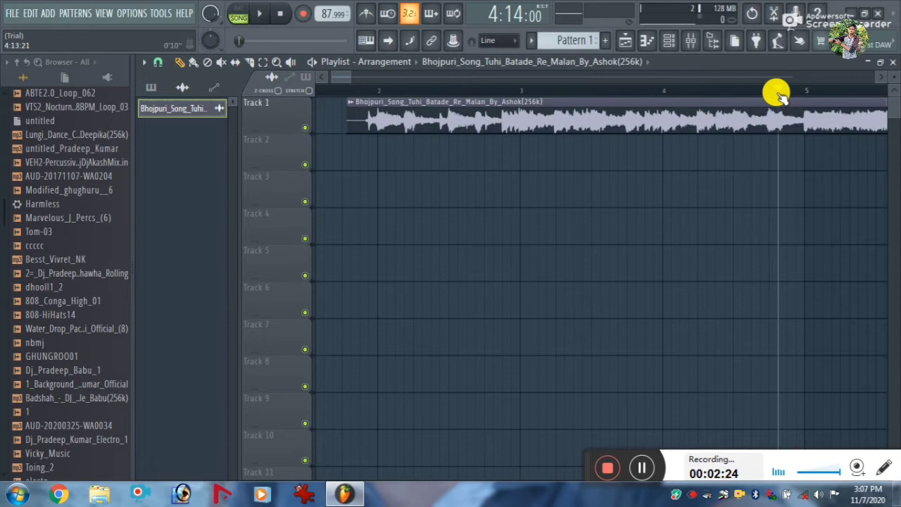
left_click(689, 92)
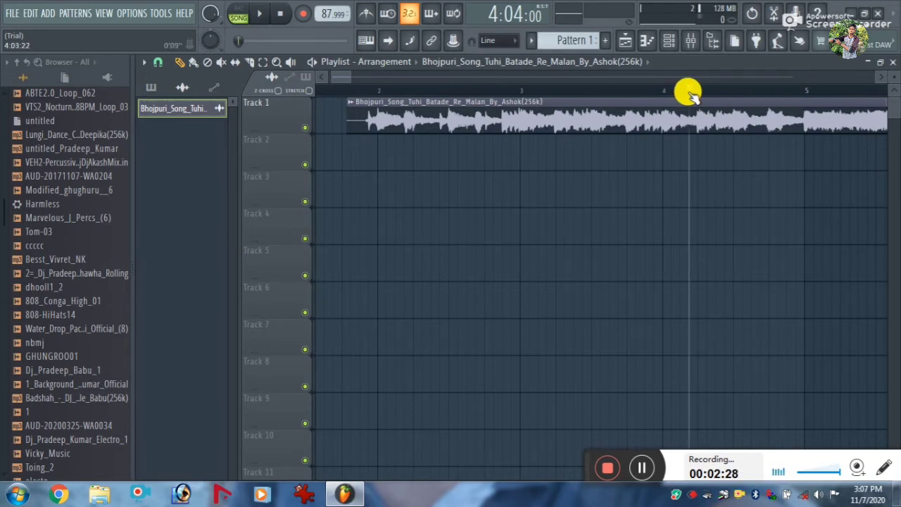
key("space")
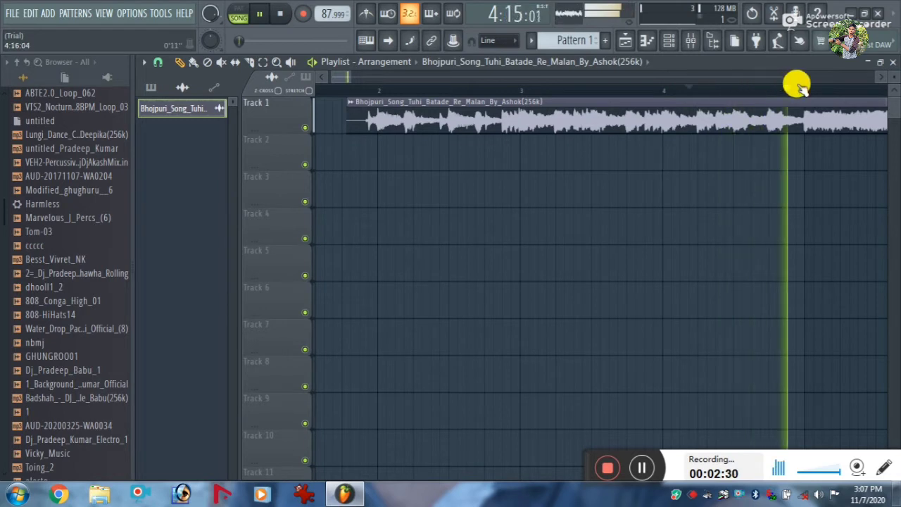
key("space")
scroll(799, 86, "up", 1)
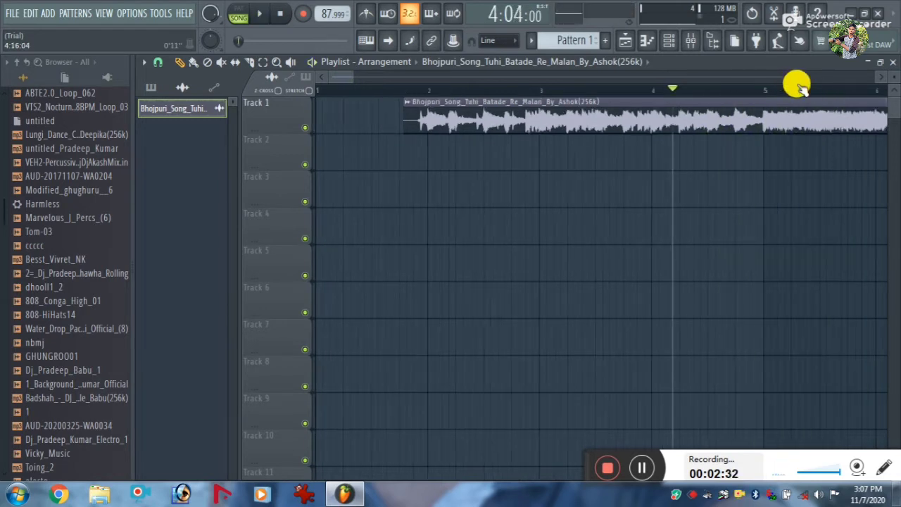
scroll(799, 86, "down", 2)
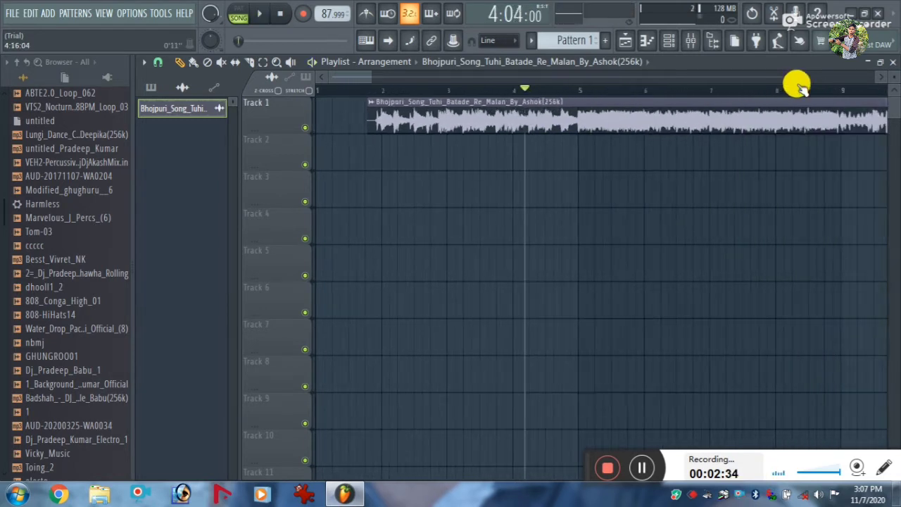
- Open the song clip's channel settings and route the channel to a free mixer track, ending on insert 6
double_click(774, 116)
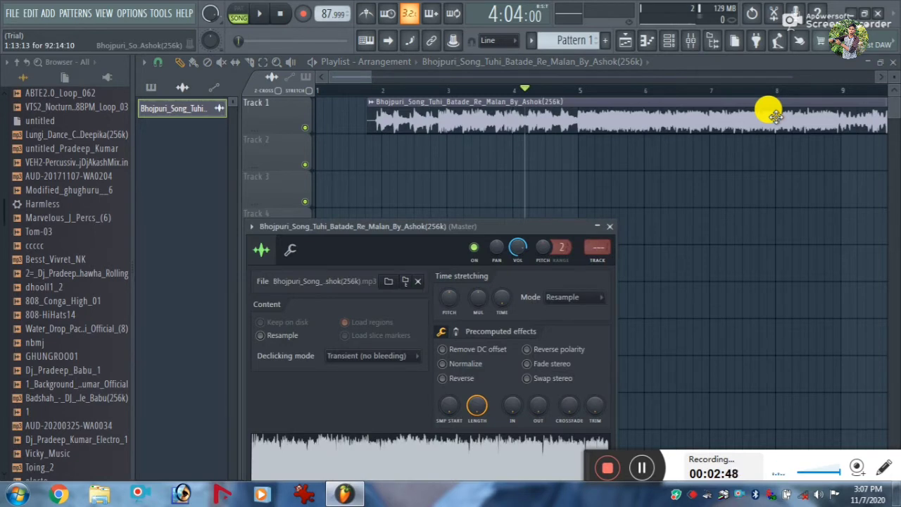
left_click(251, 229)
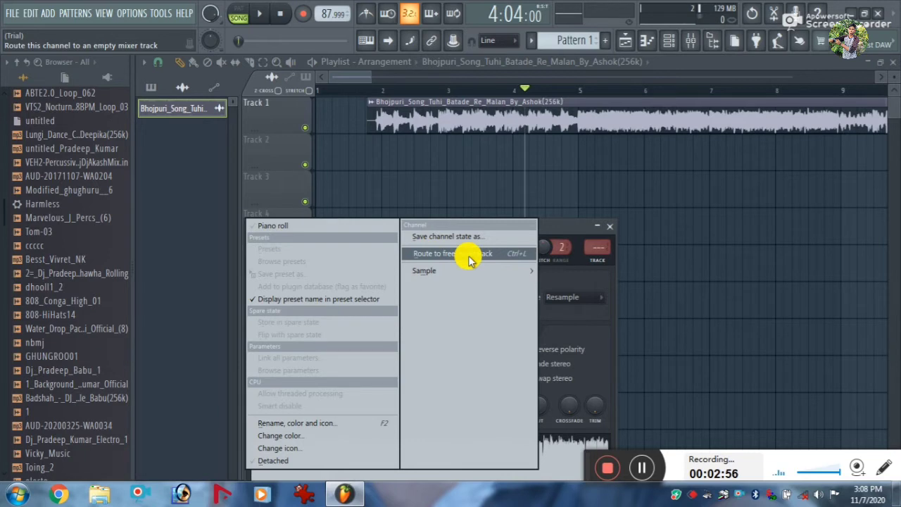
left_click(519, 255)
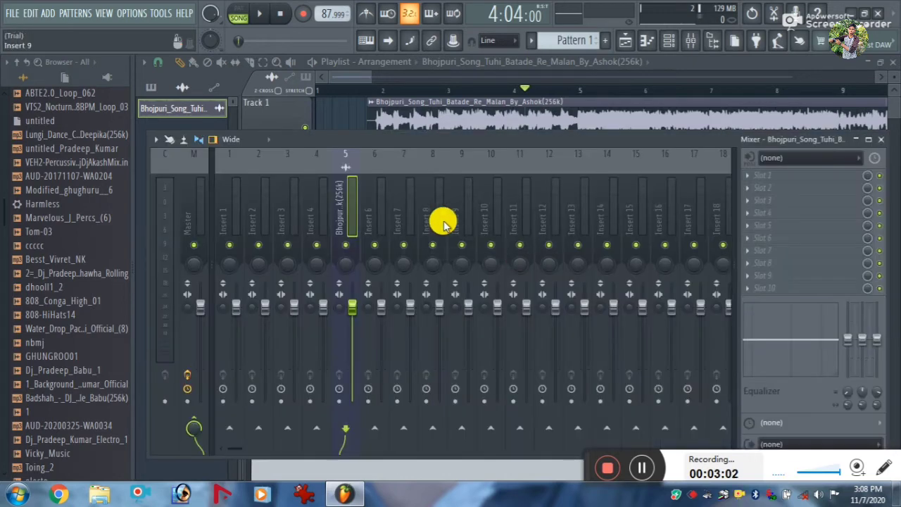
left_click_drag(558, 141, 559, 67)
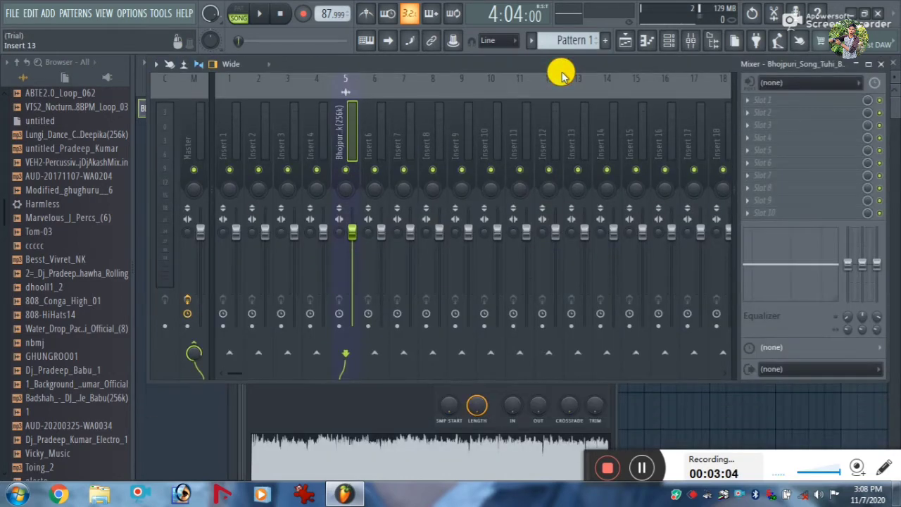
left_click(880, 64)
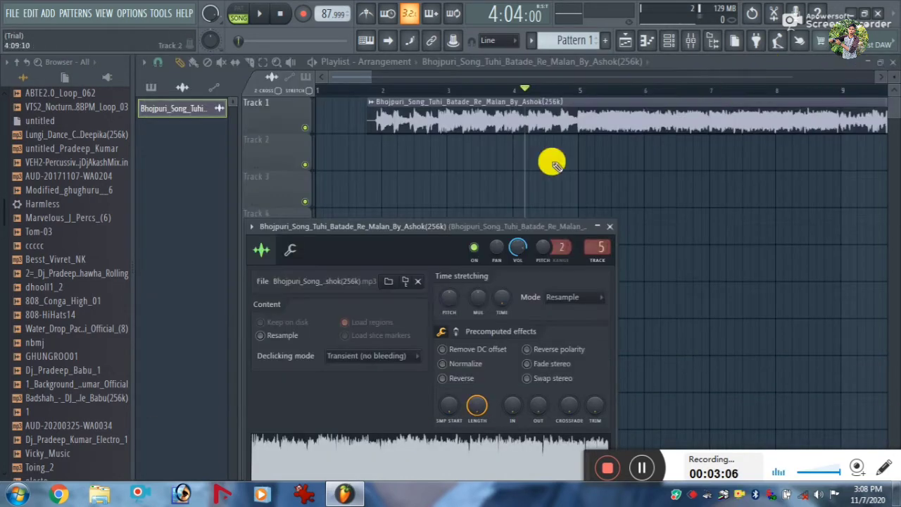
left_click(599, 240)
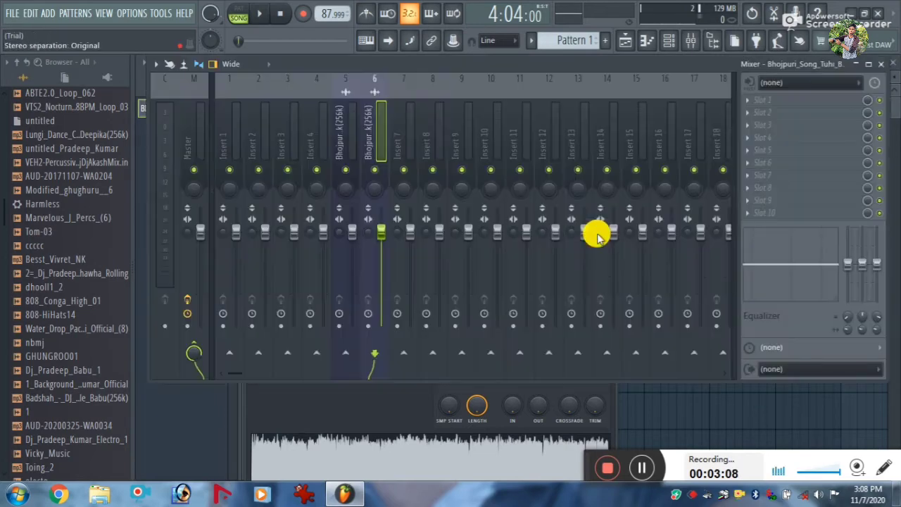
- Load Fruity Parametric EQ 2 in slot 1 of insert 6, cutting bands 1 and 2 to the minimum and lowering band 7 slightly
left_click(815, 102)
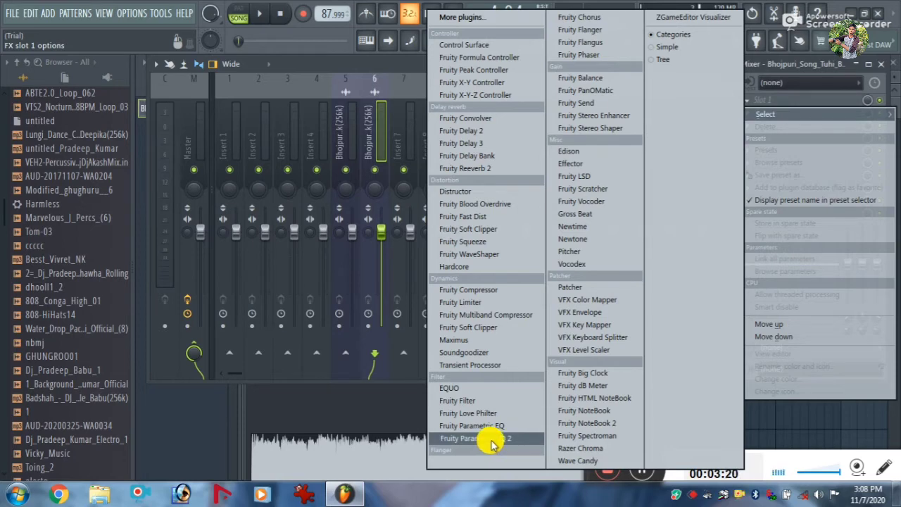
left_click(491, 441)
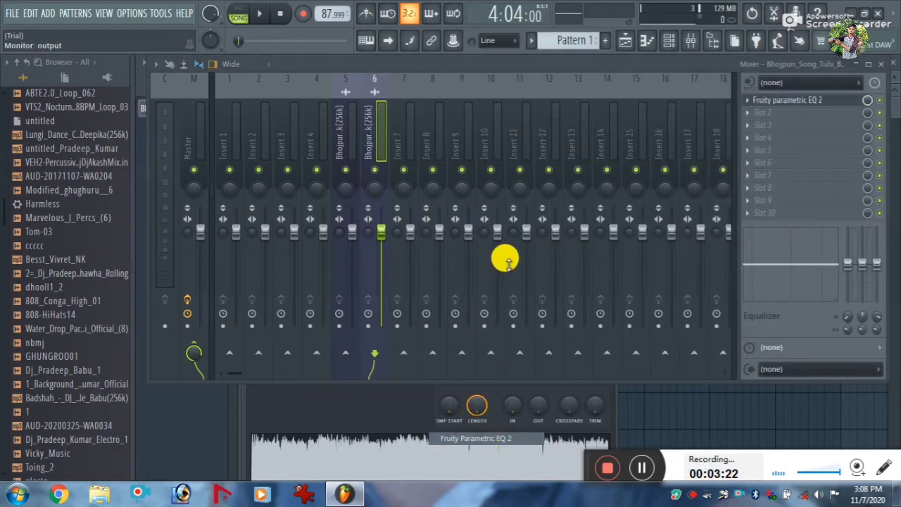
left_click(305, 334)
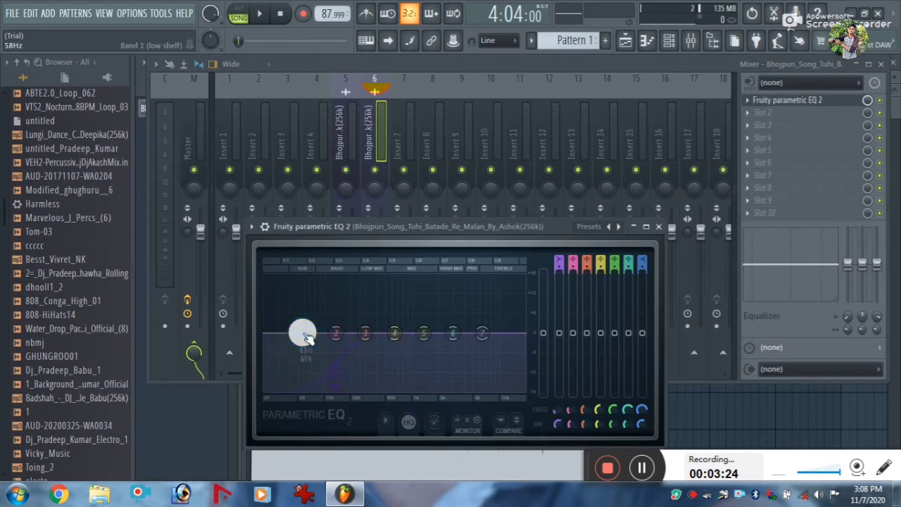
left_click_drag(305, 334, 391, 142)
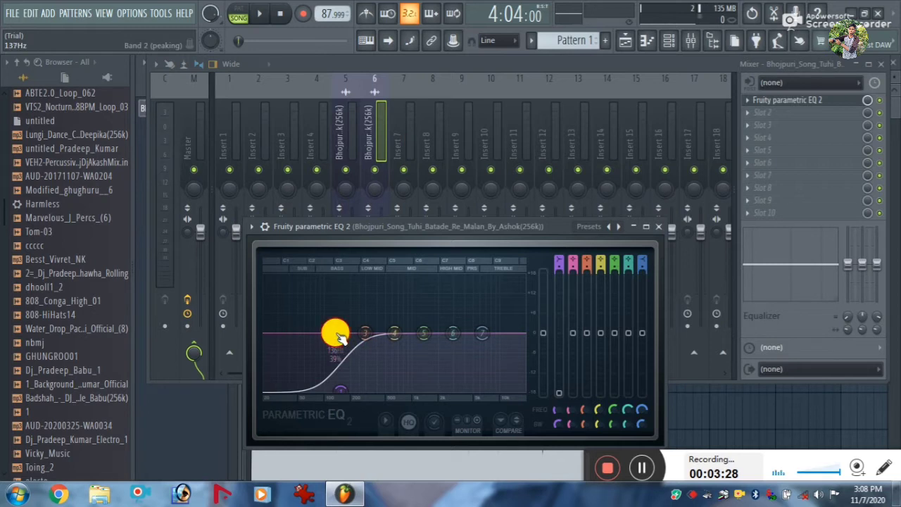
left_click_drag(335, 332, 330, 118)
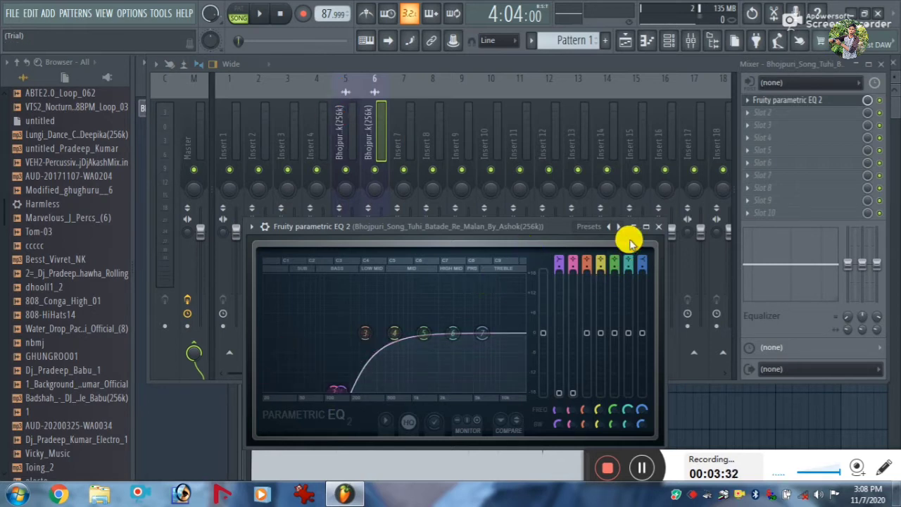
mouse_move(483, 336)
left_mouse_down()
mouse_move(479, 388)
mouse_move(482, 346)
left_mouse_up()
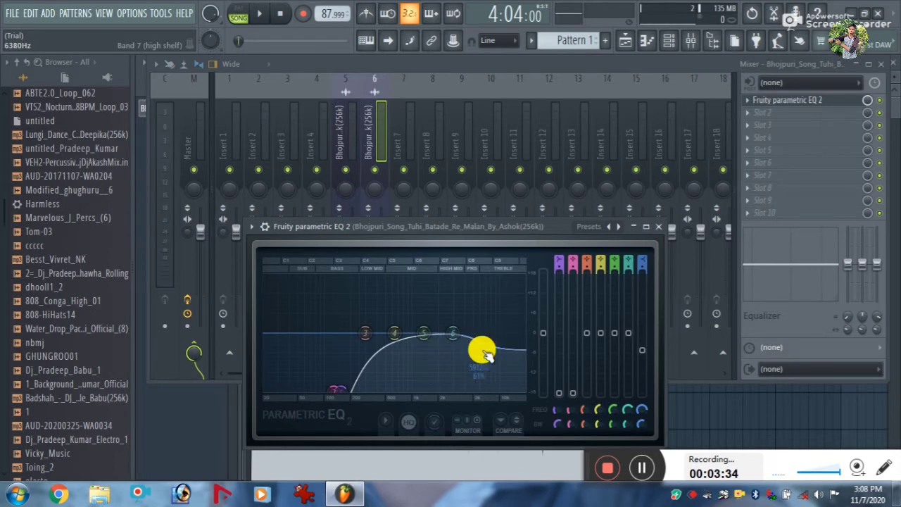
left_click(659, 226)
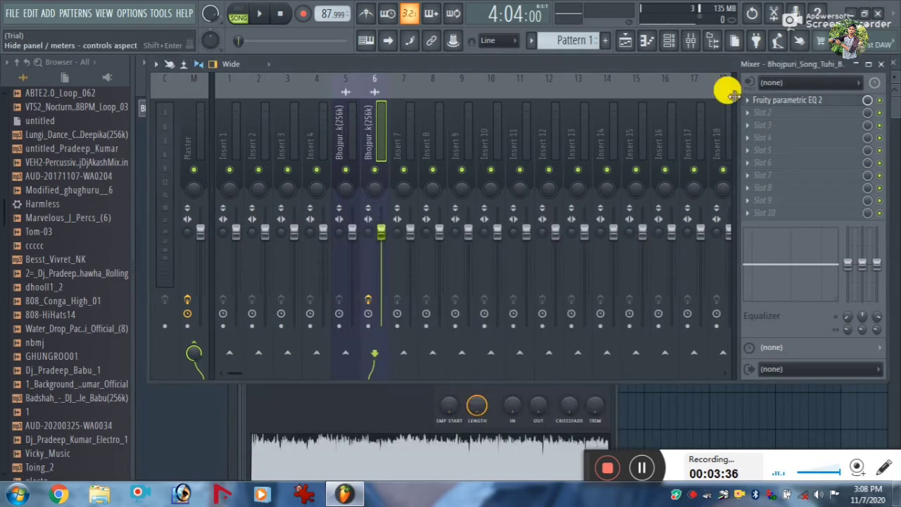
- Load Fruity Parametric EQ in slot 2 of insert 6, cutting the 90 Hz band to the minimum and strongly lowering the 250 Hz band
left_click(770, 117)
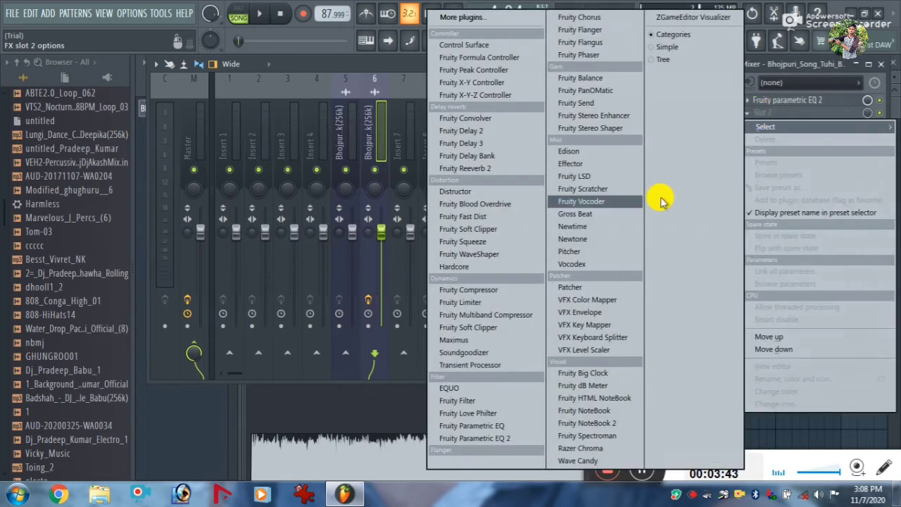
left_click(496, 427)
left_click_drag(278, 311, 278, 346)
left_click_drag(302, 311, 301, 335)
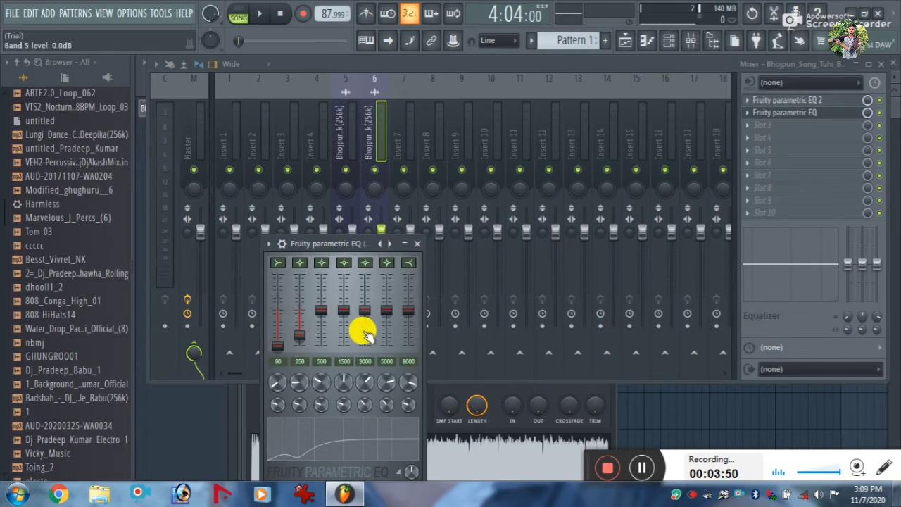
- Lower the 500 Hz band of insert 6's Fruity Parametric EQ to about -1.6 dB and close the plugin
left_click_drag(323, 310, 324, 314)
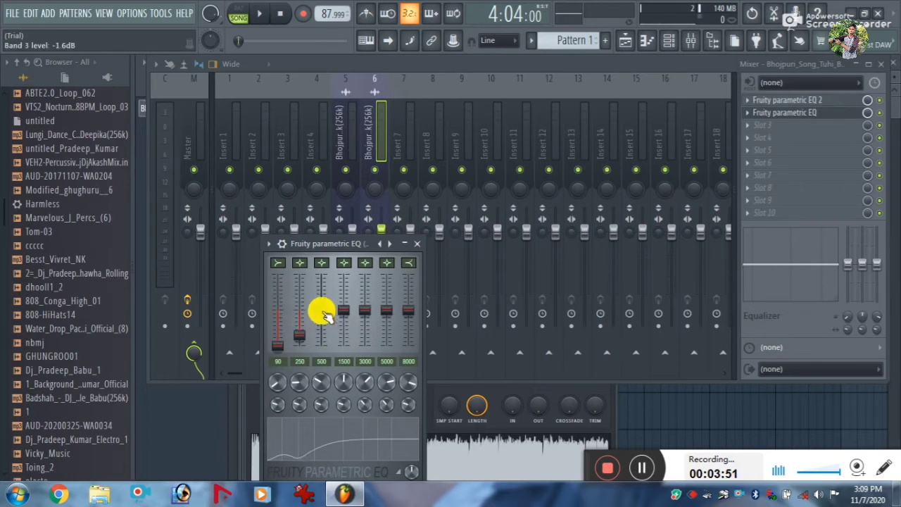
left_click(416, 246)
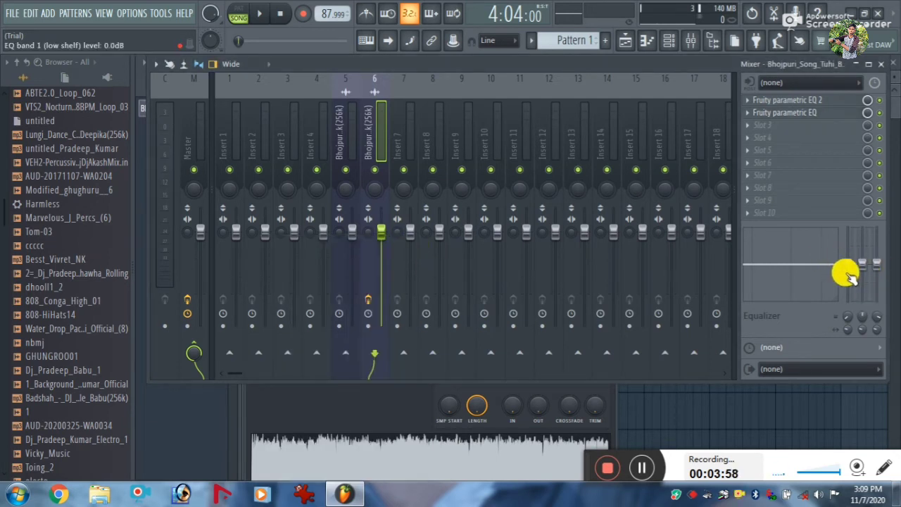
- Cut insert 6's built-in equalizer to about -11.5 at 90 Hz and -3.8 on the high shelf, and close the mixer and channel settings
left_click_drag(848, 268, 847, 291)
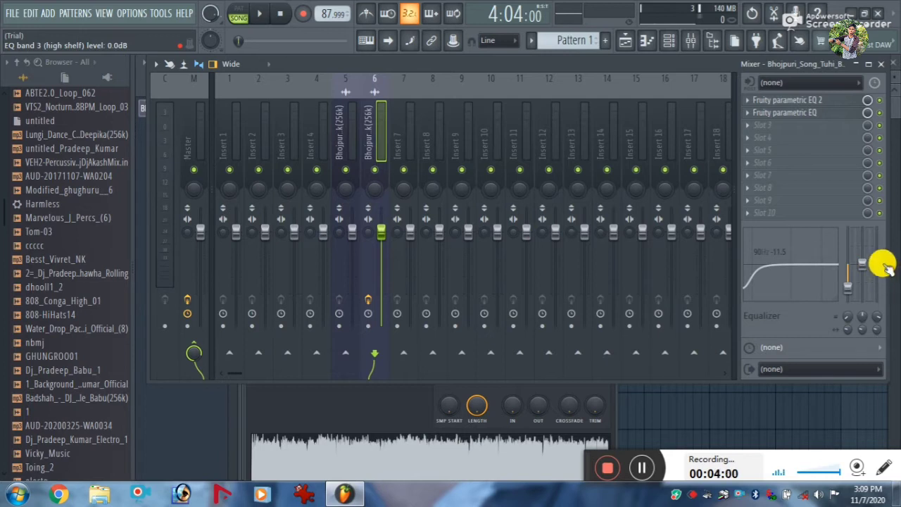
left_click_drag(886, 267, 882, 272)
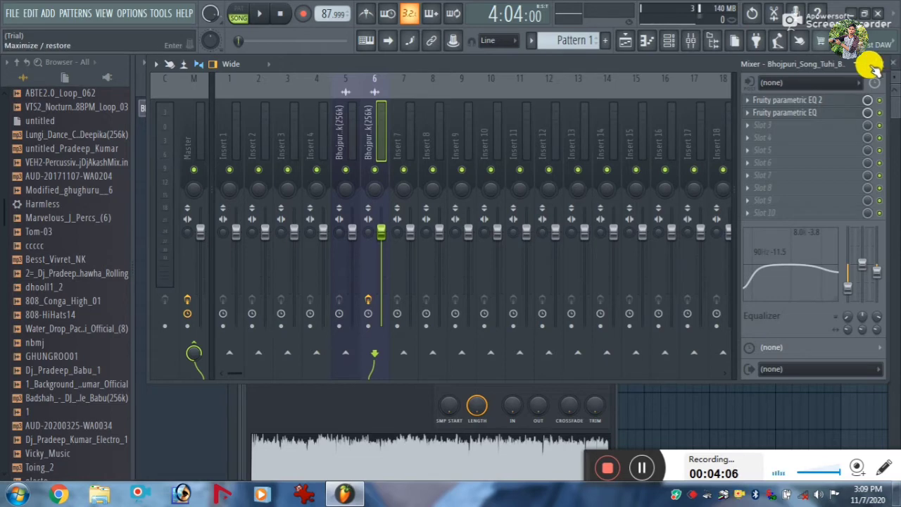
left_click(879, 65)
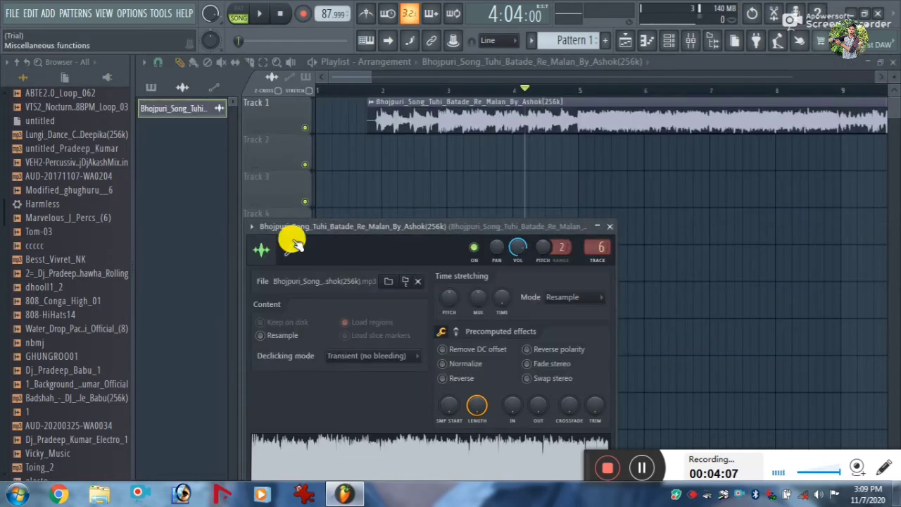
left_click(610, 226)
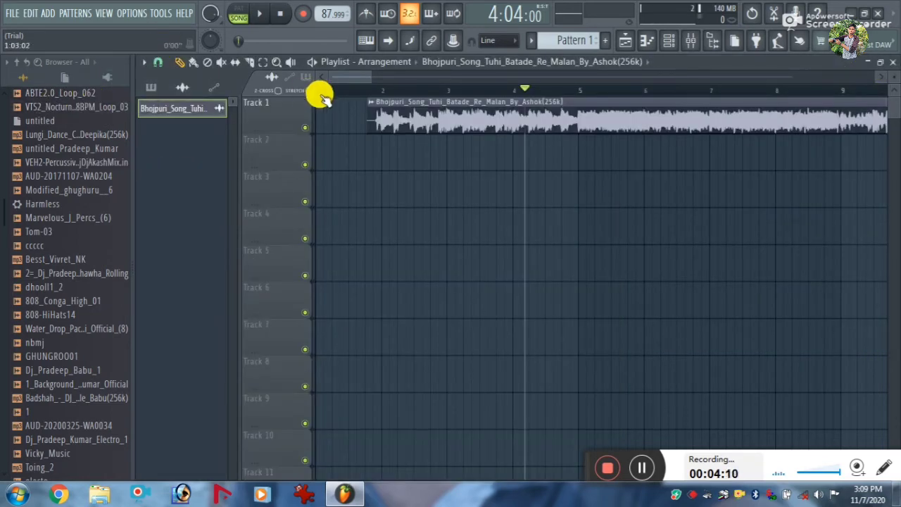
scroll(588, 86, "up", 2)
scroll(588, 85, "left", 3)
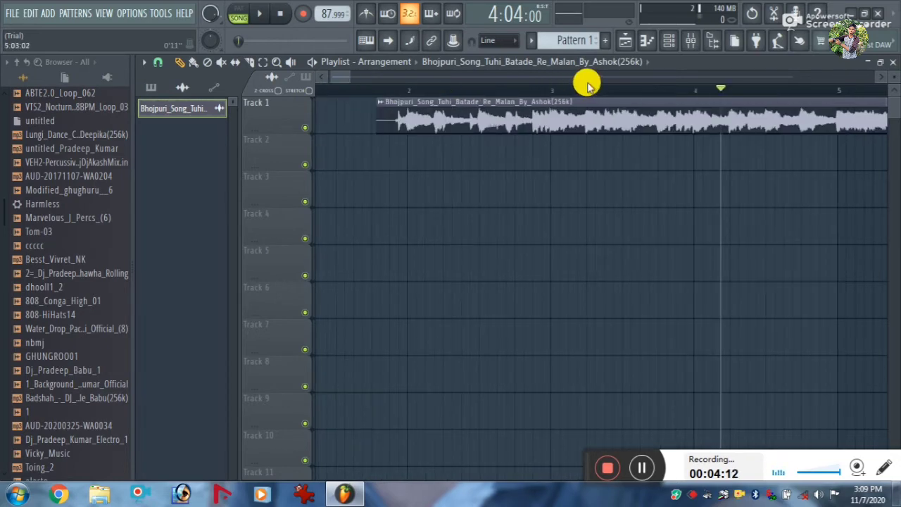
scroll(588, 85, "right", 2)
scroll(620, 95, "down", 2)
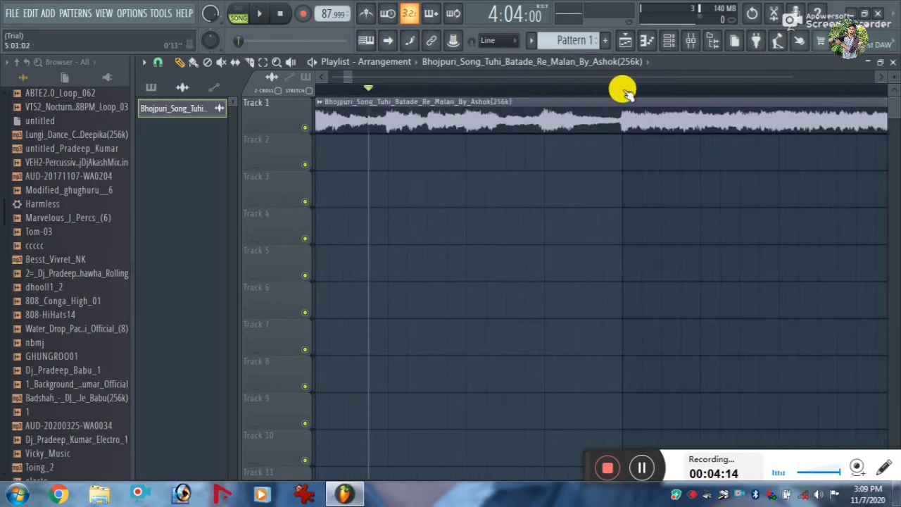
scroll(619, 87, "down", 3)
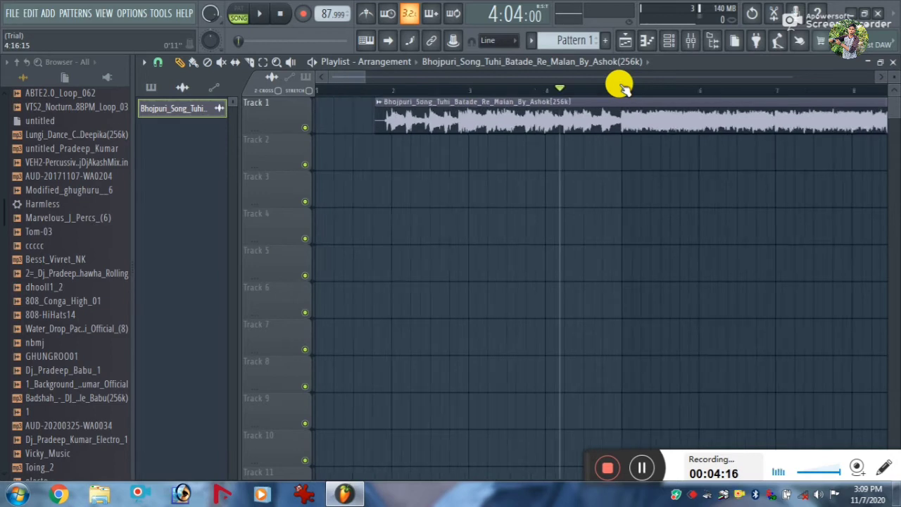
left_click(644, 469)
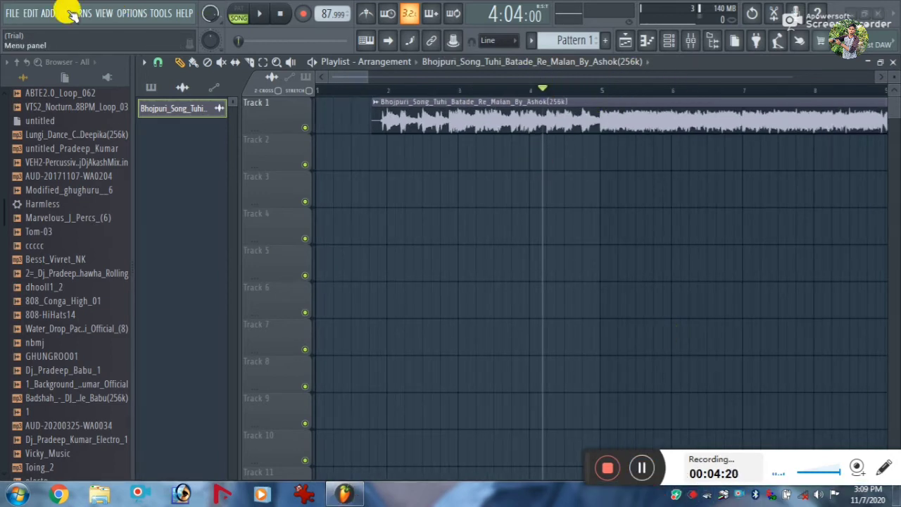
- Add a Harmless synth channel and move its window up so the piano keys are accessible
left_click(47, 13)
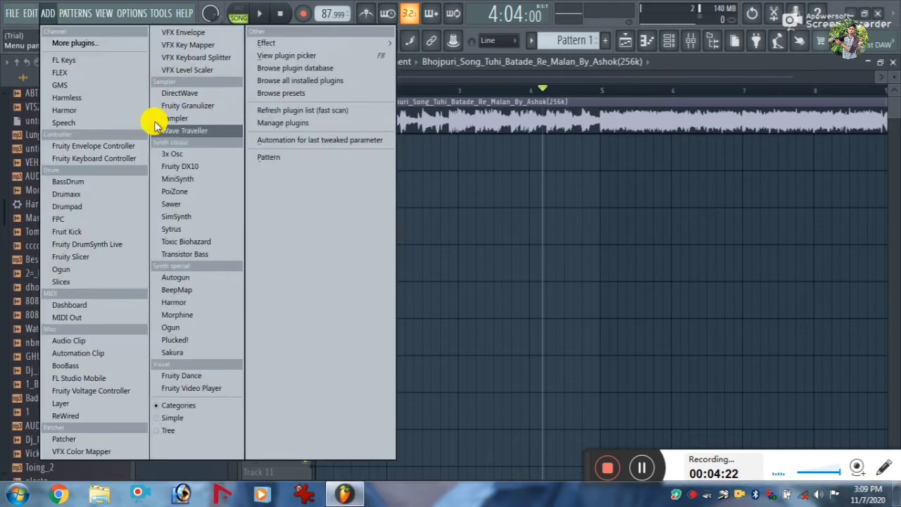
left_click(73, 99)
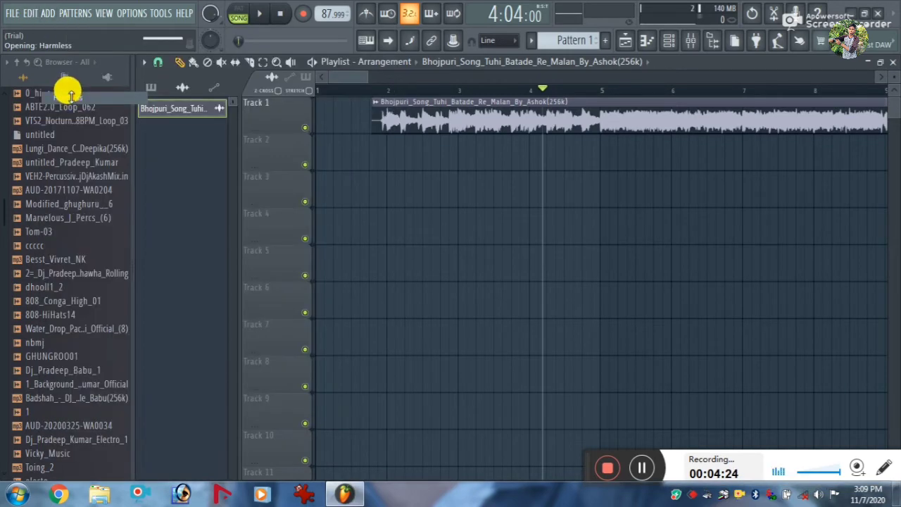
left_click_drag(466, 243, 359, 60)
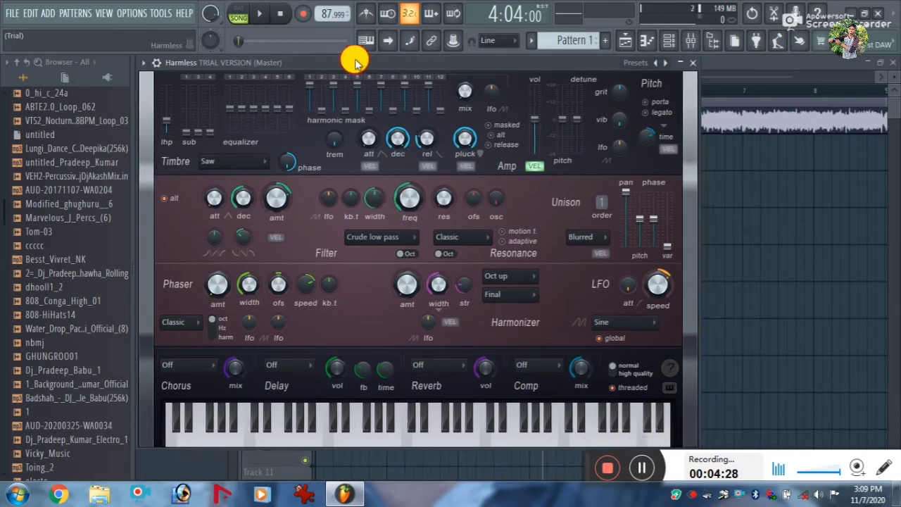
left_click(468, 427)
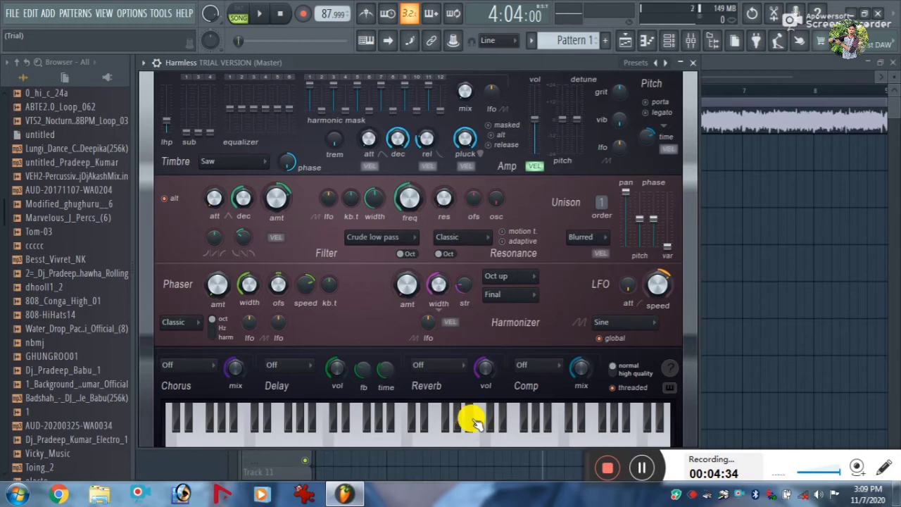
- Enable typing keyboard to piano and play test notes such as E4 on the Harmless synth
left_click(360, 39)
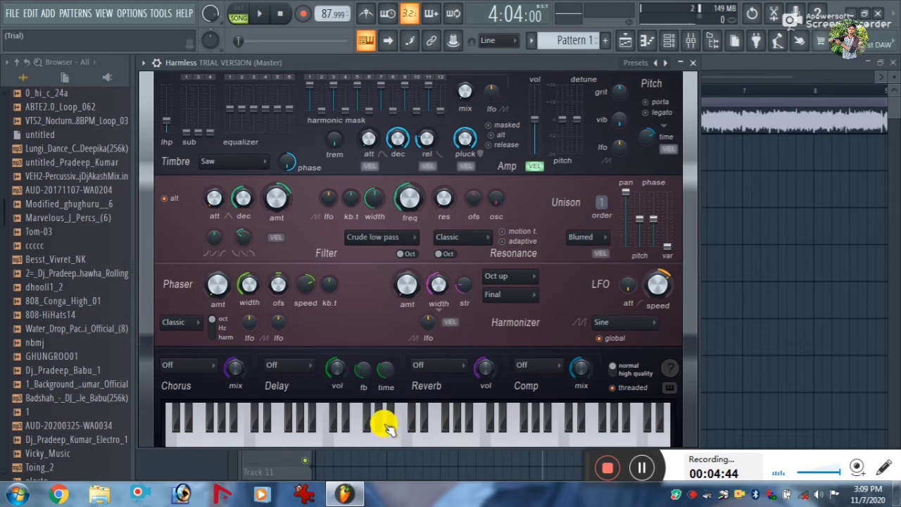
key("c")
key("c")
key("c")
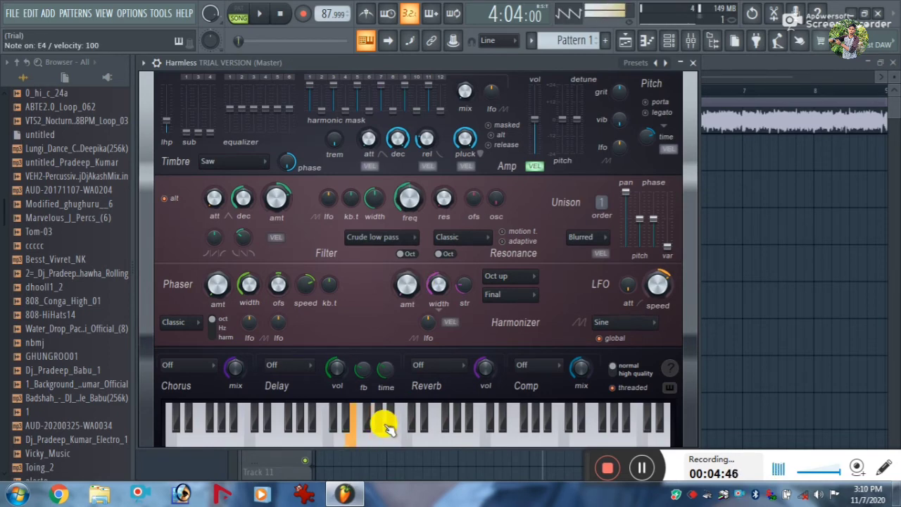
key("c")
key("v")
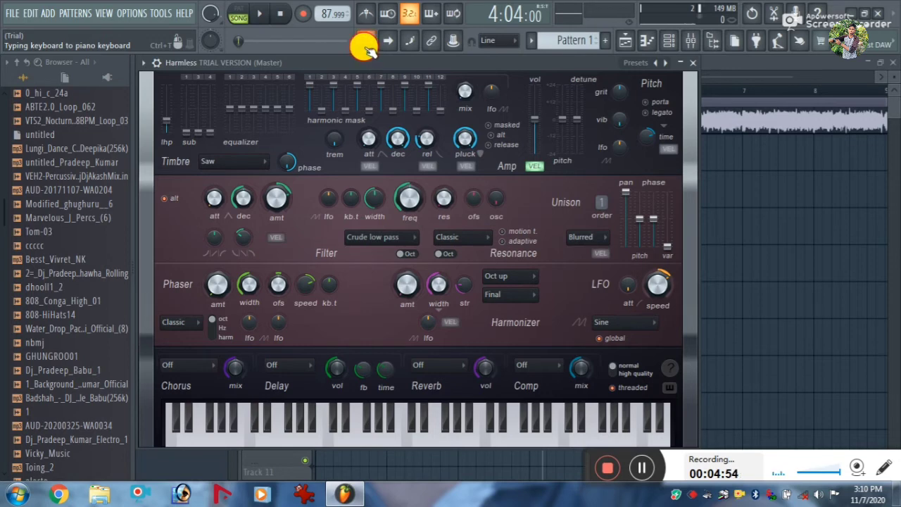
key("b")
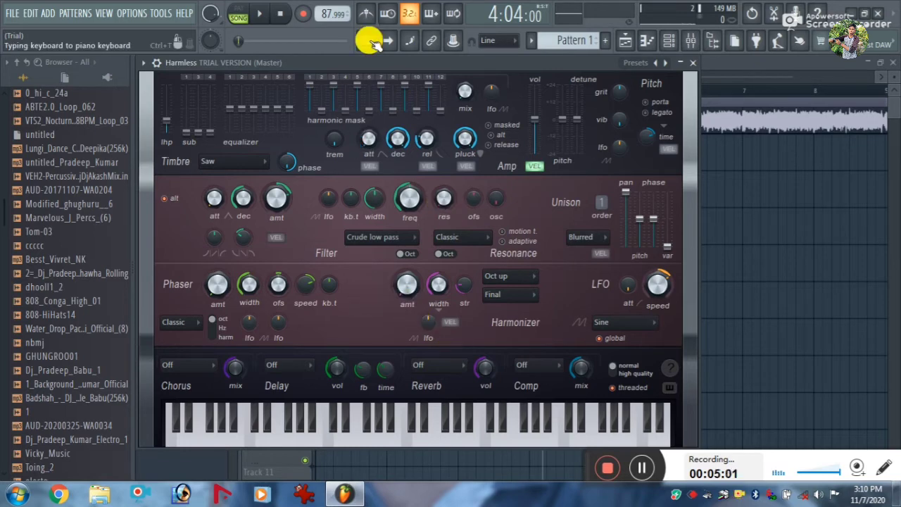
- Close the Harmless window, sound the A4 note and play the song briefly from just after bar 4
left_click(693, 62)
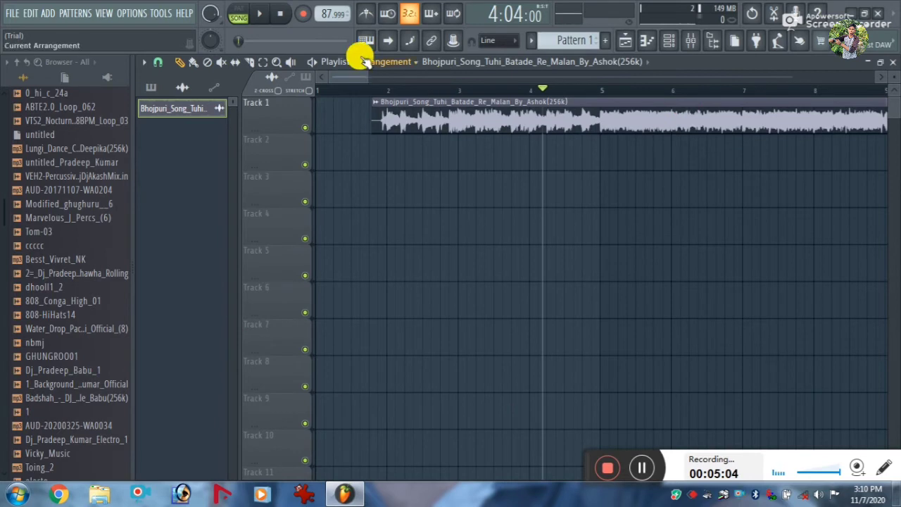
key("b")
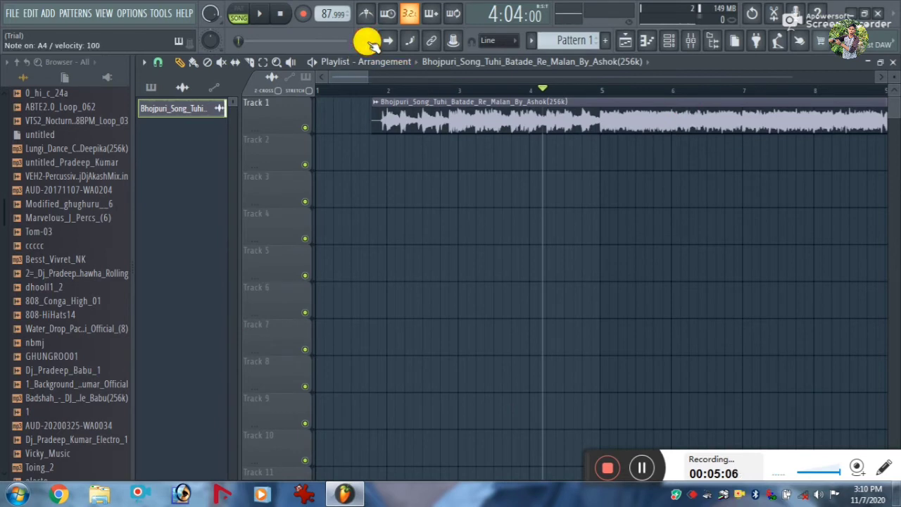
key("space")
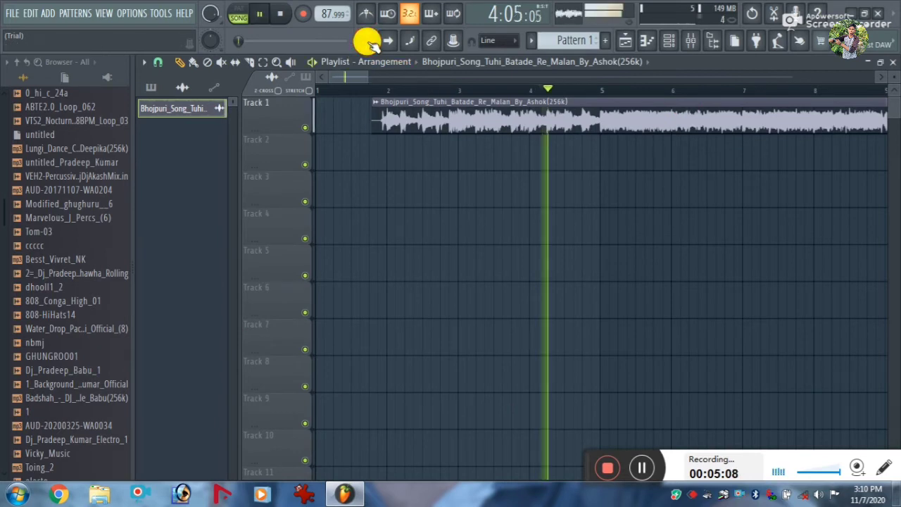
key("space")
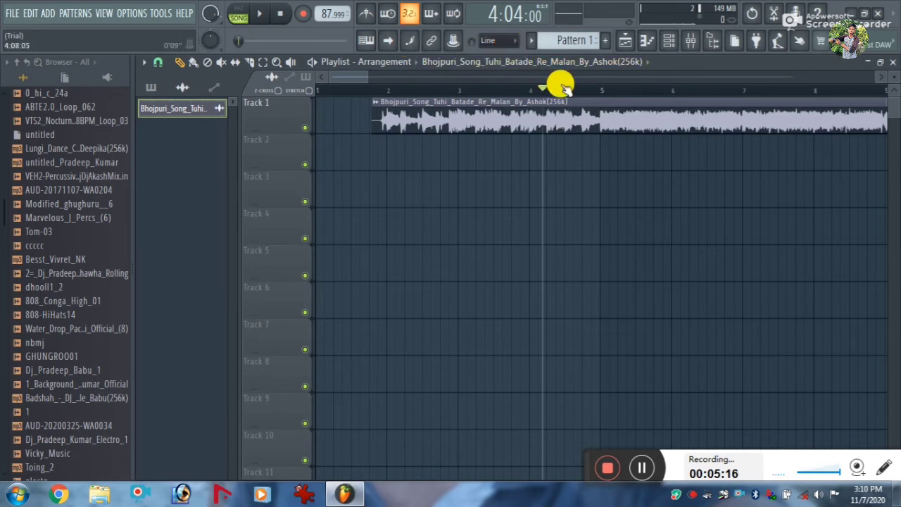
- Review the available options of the main snap setting
scroll(595, 90, "up", 2)
scroll(595, 90, "down", 1)
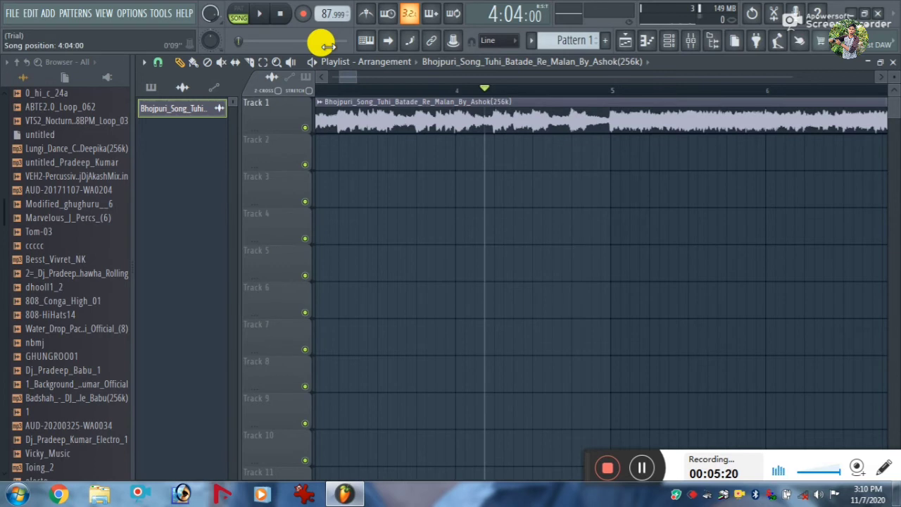
left_click(497, 42)
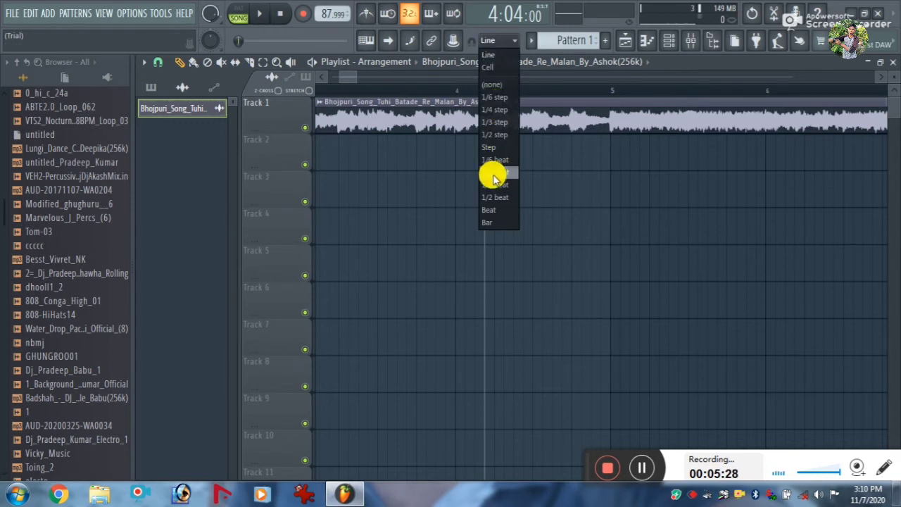
left_click(511, 41)
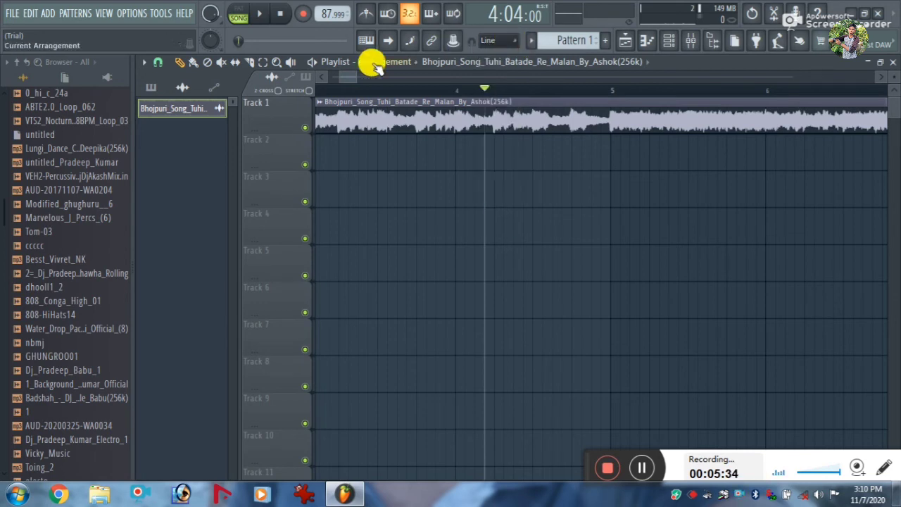
- Try the playlist snap settings (none) and Main, ending on Line
left_click(159, 65)
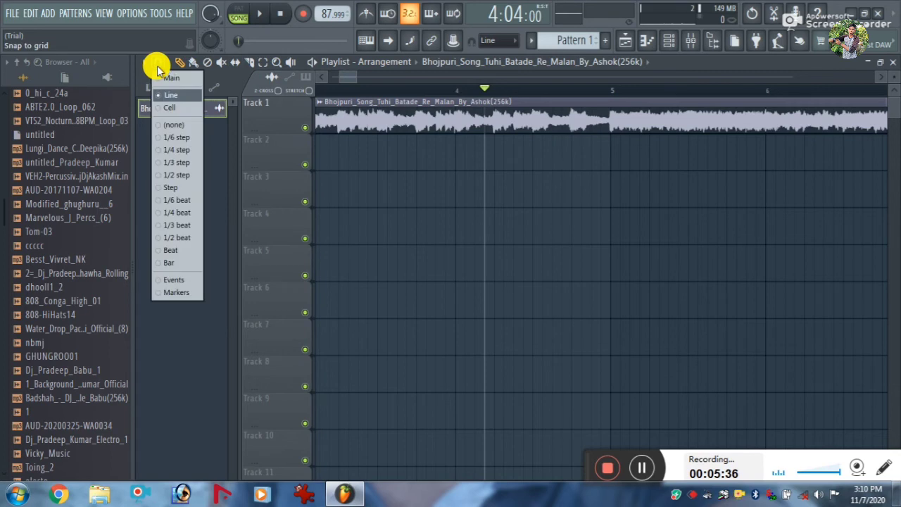
left_click(171, 125)
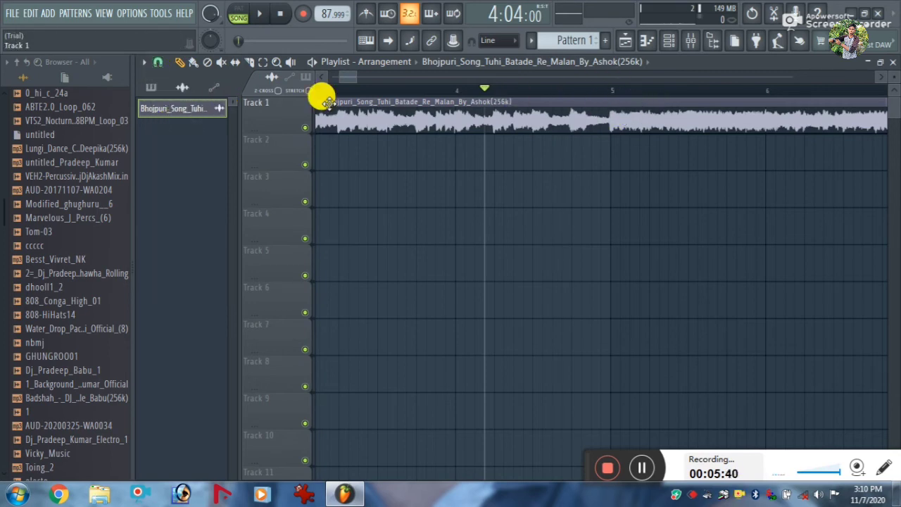
left_click(155, 63)
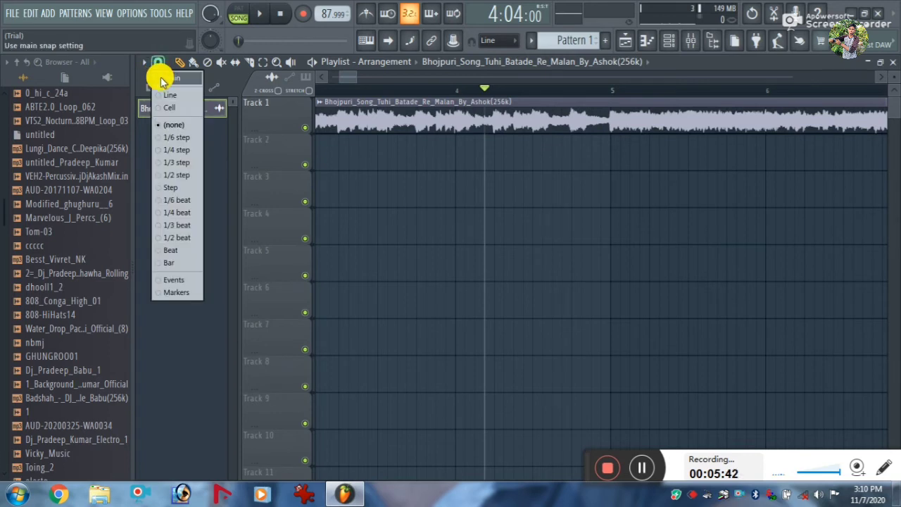
left_click(160, 79)
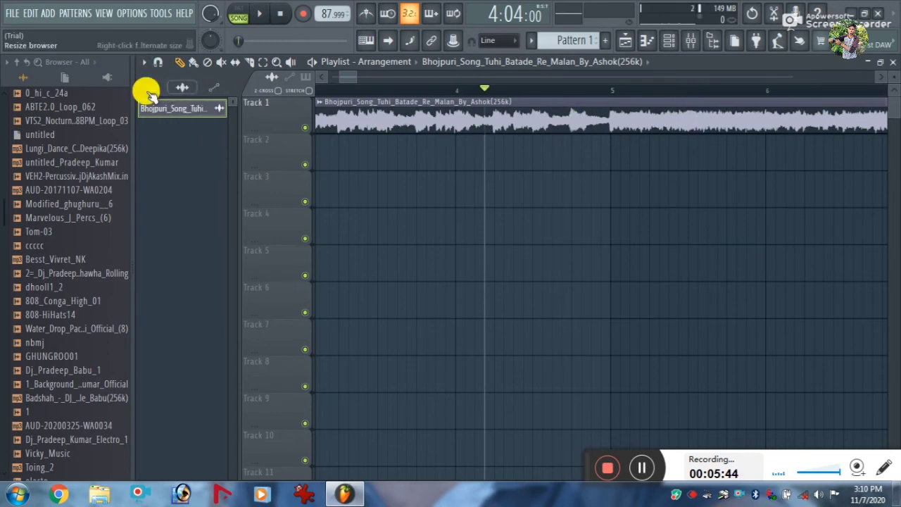
left_click(156, 62)
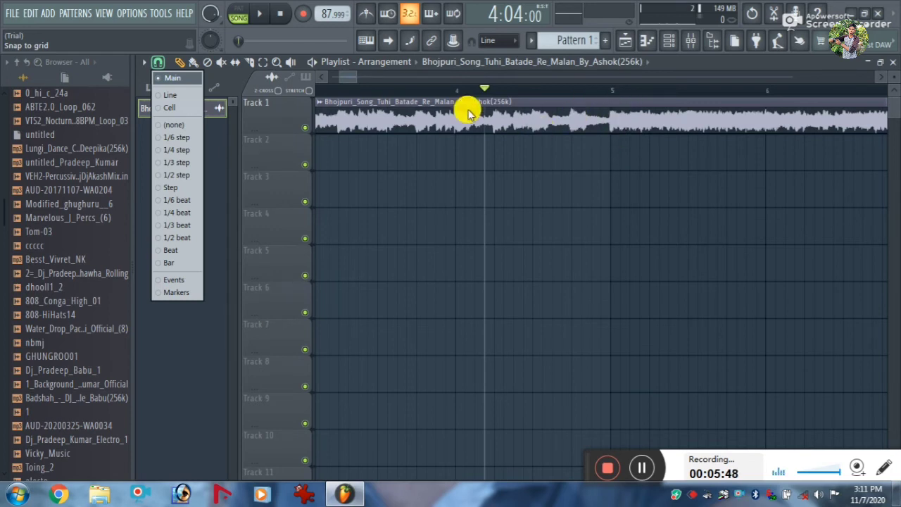
left_click(166, 96)
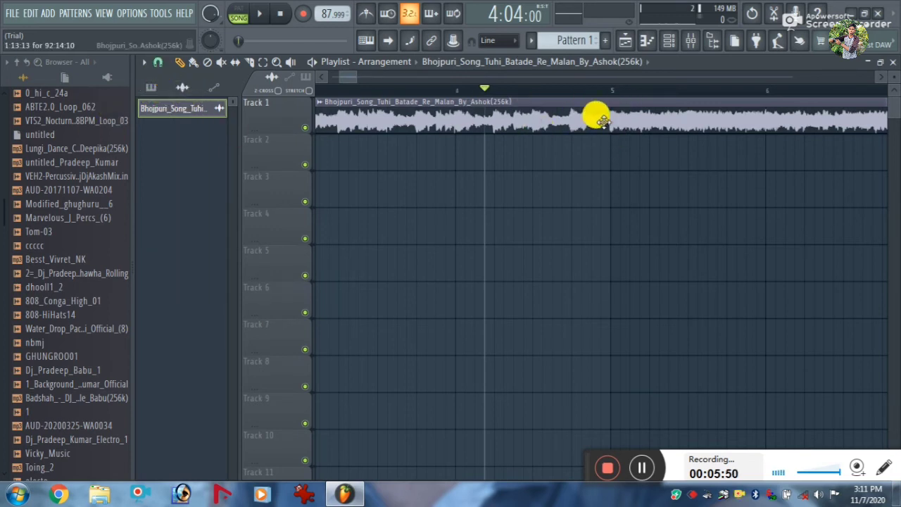
- Examine how the song's waveform lines up with bar 5 and how far the whole clip extends along the timeline
scroll(623, 94, "up", 4)
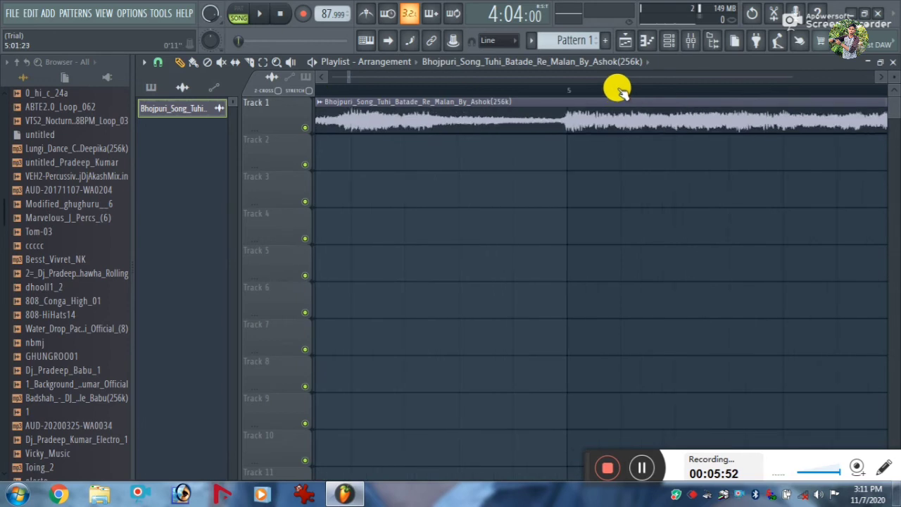
scroll(623, 93, "down", 1)
scroll(618, 92, "down", 4)
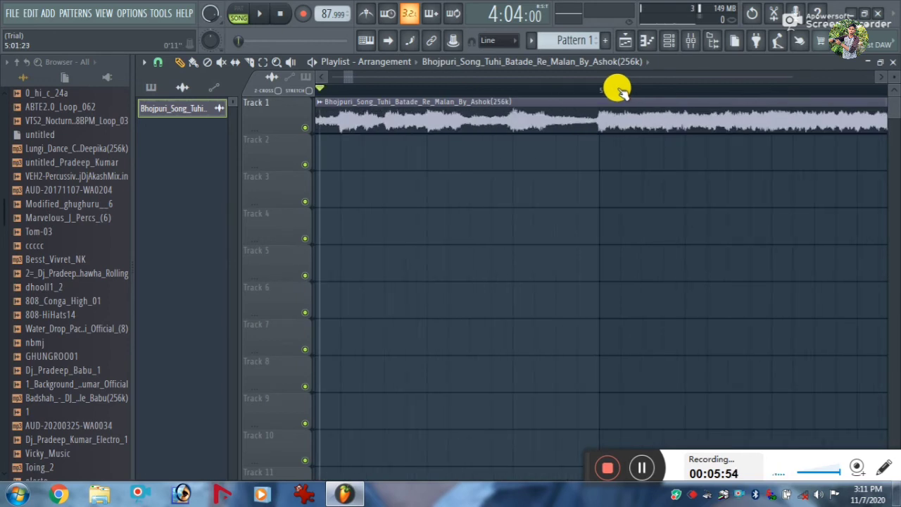
scroll(618, 91, "down", 1)
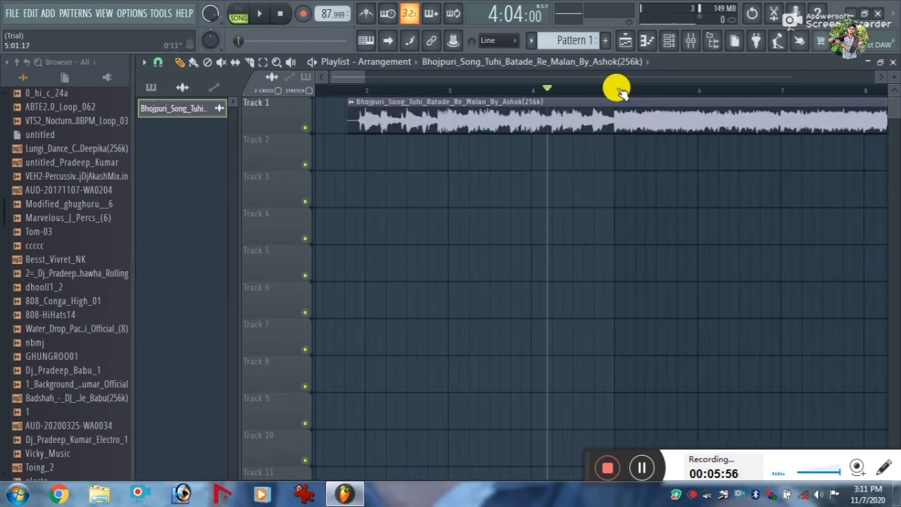
scroll(617, 90, "down", 2)
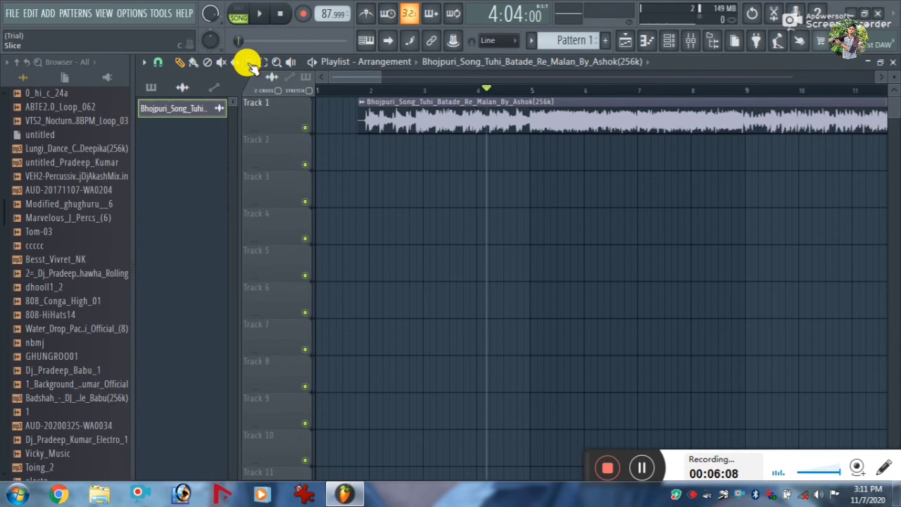
key("ctrl+z")
key("ctrl+z")
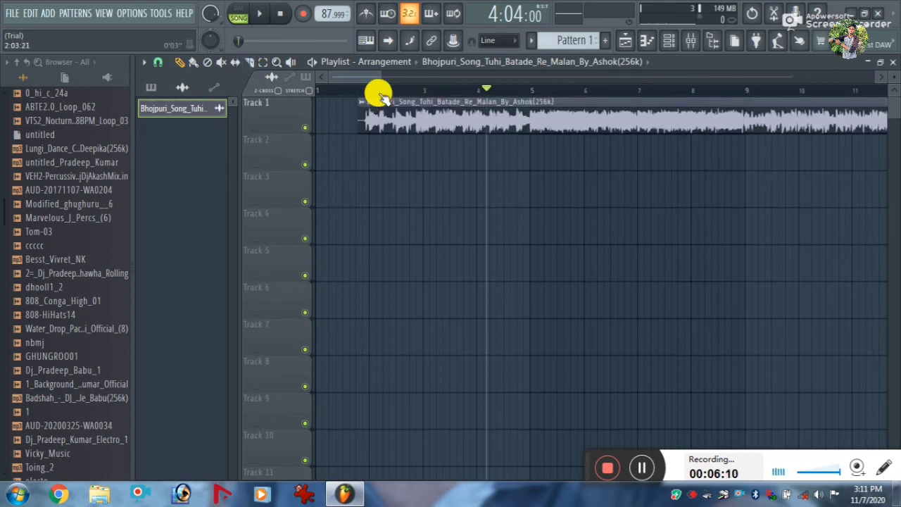
scroll(381, 95, "down", 8)
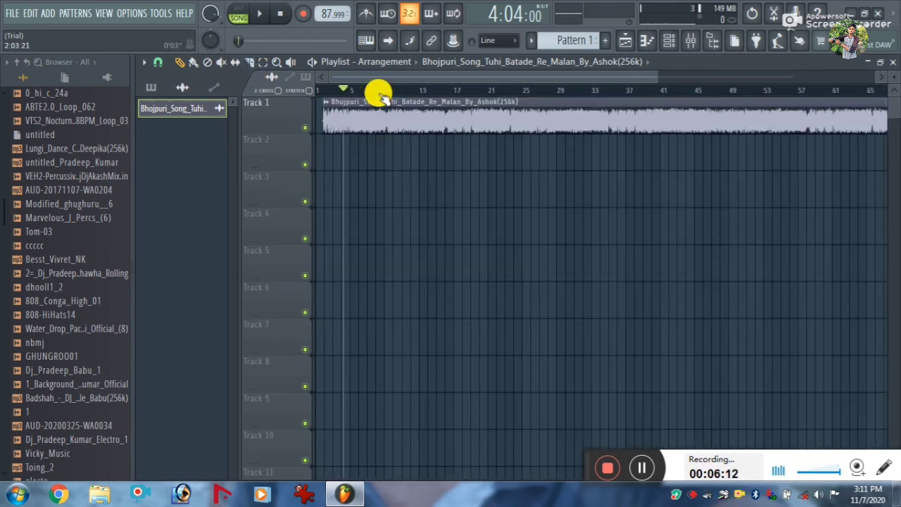
scroll(380, 95, "down", 3)
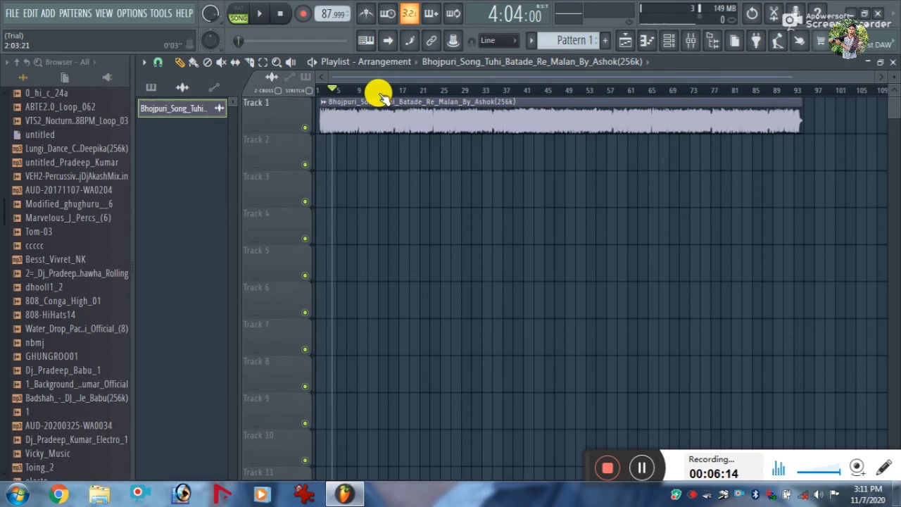